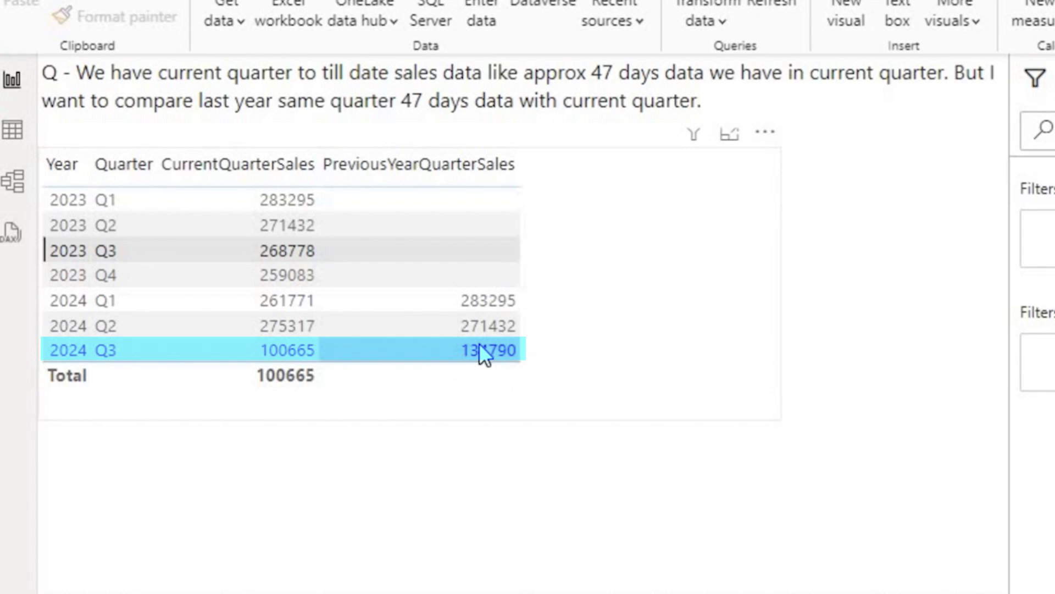
Compare CurrentQuarterSales with PreviousYearQuarterSales in the 2024 rows of the report table.
{"action": "left_click", "coordinate": [327, 331]}
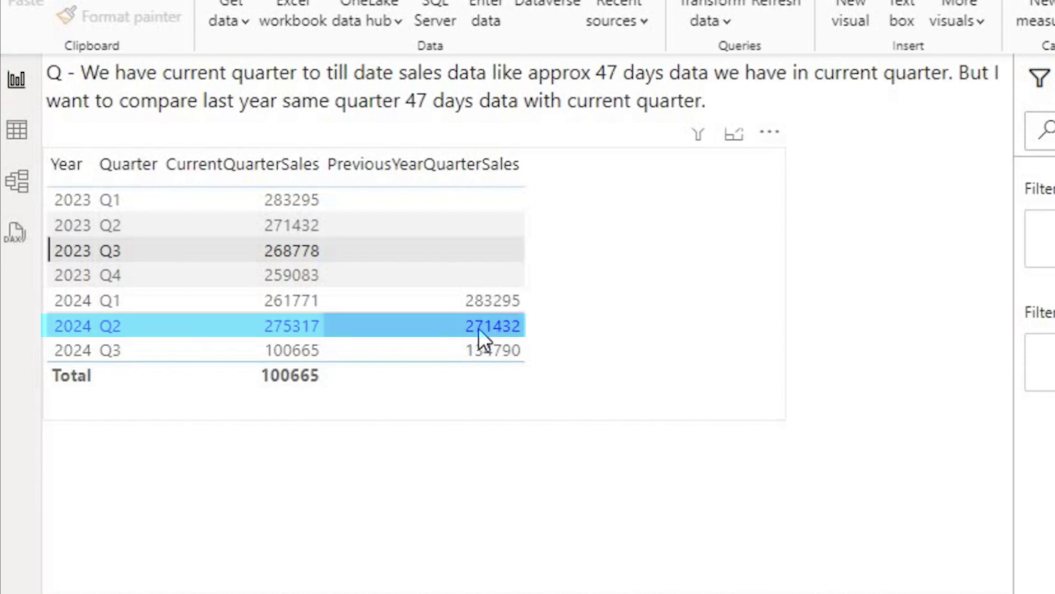
{"action": "left_click", "coordinate": [282, 299]}
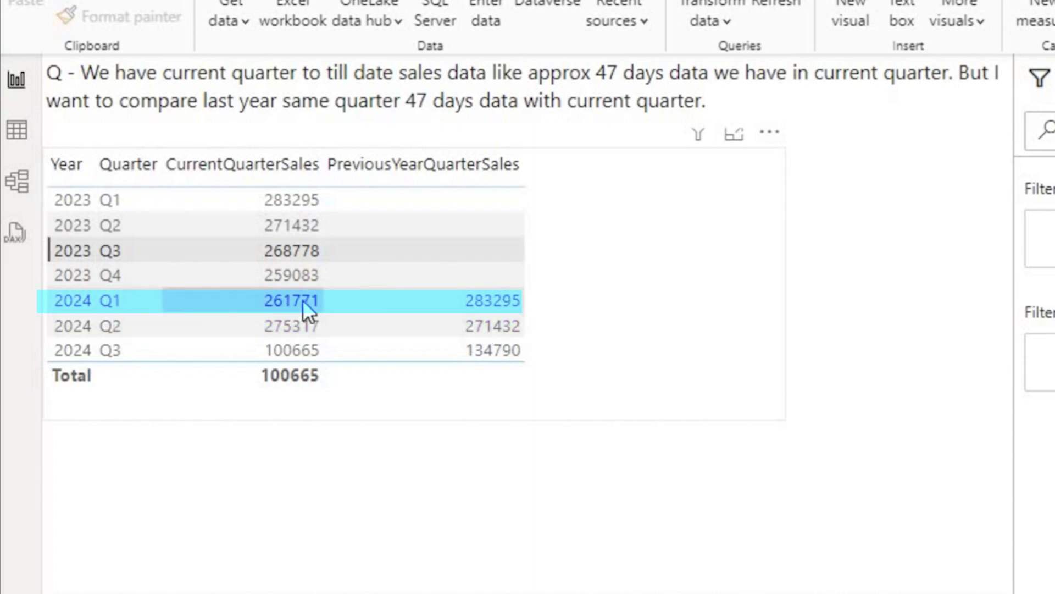
{"action": "left_click", "coordinate": [505, 298]}
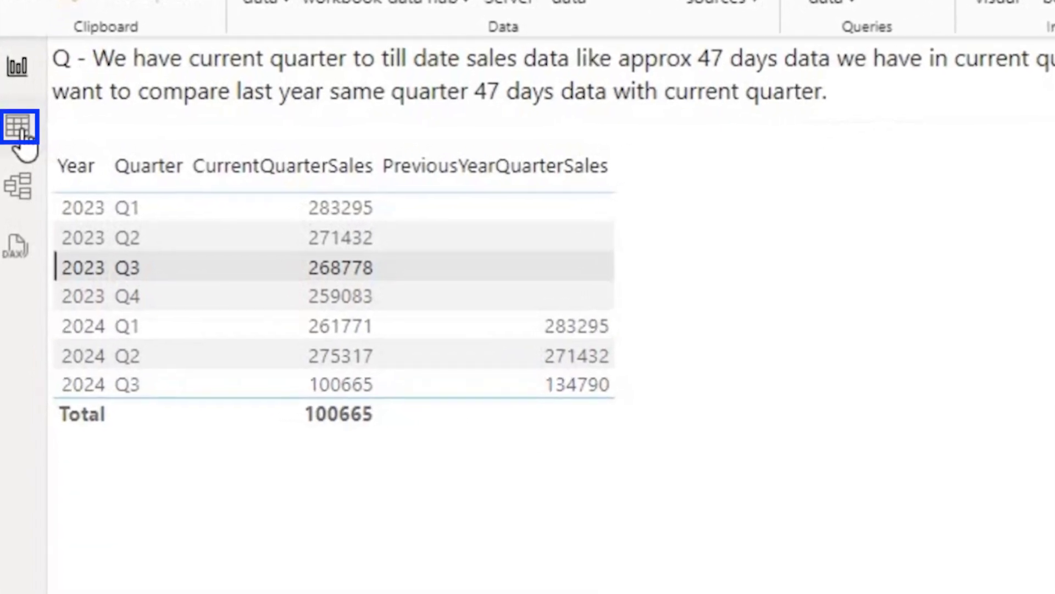
Examine the columns of DateTable and Sales in table view and return to the report page.
{"action": "left_click", "coordinate": [19, 126]}
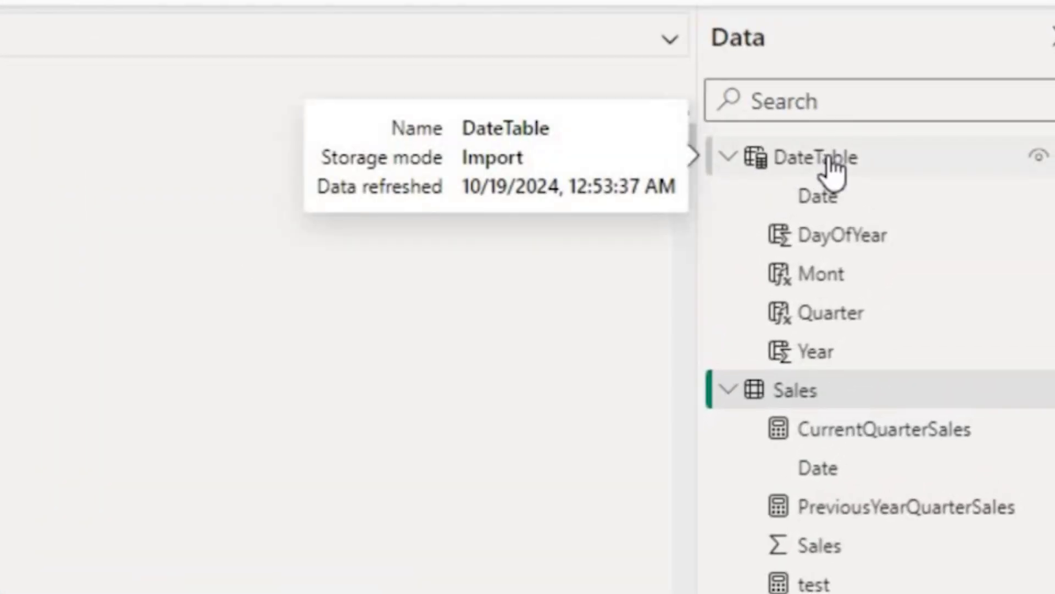
{"action": "left_click", "coordinate": [830, 165]}
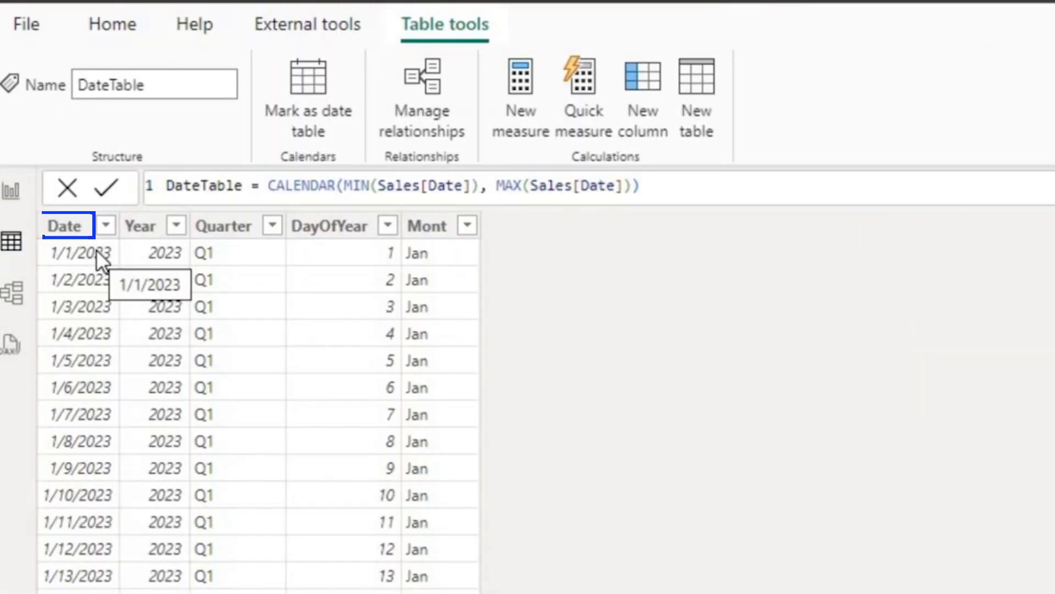
{"action": "left_click", "coordinate": [332, 228]}
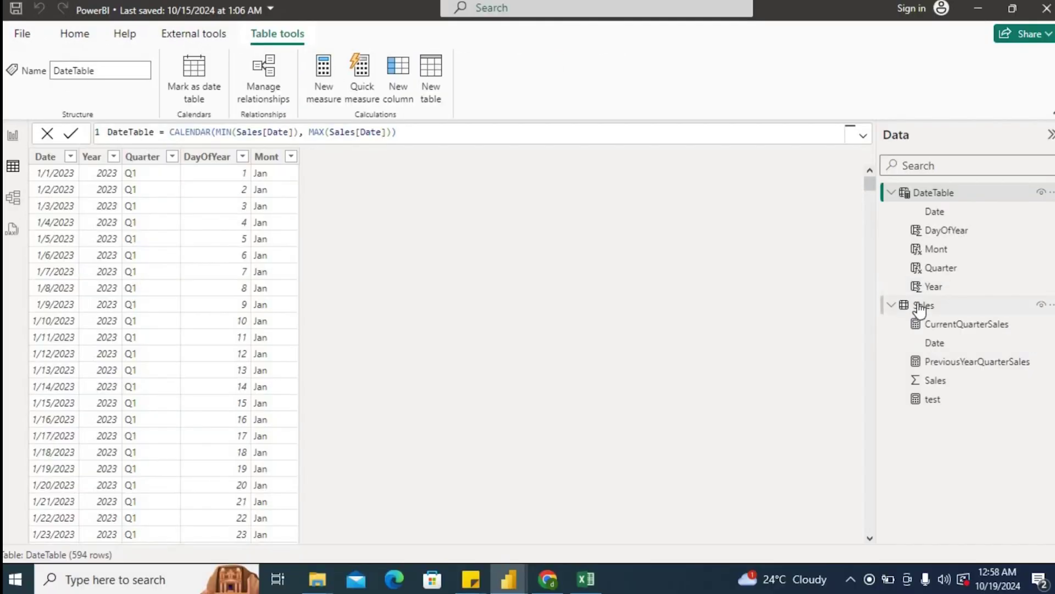
{"action": "left_click", "coordinate": [921, 305]}
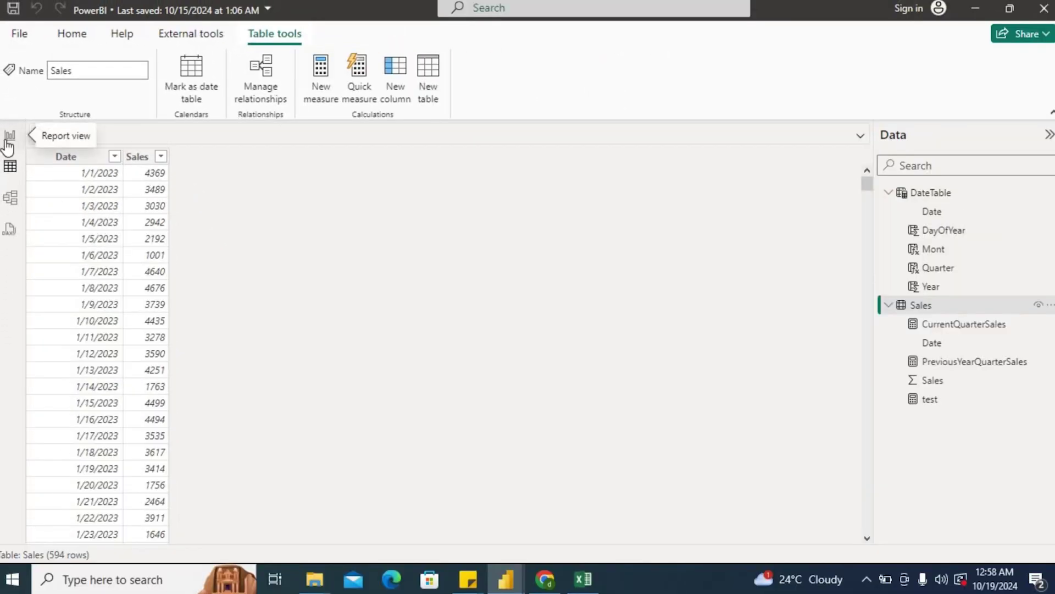
{"action": "left_click", "coordinate": [8, 146]}
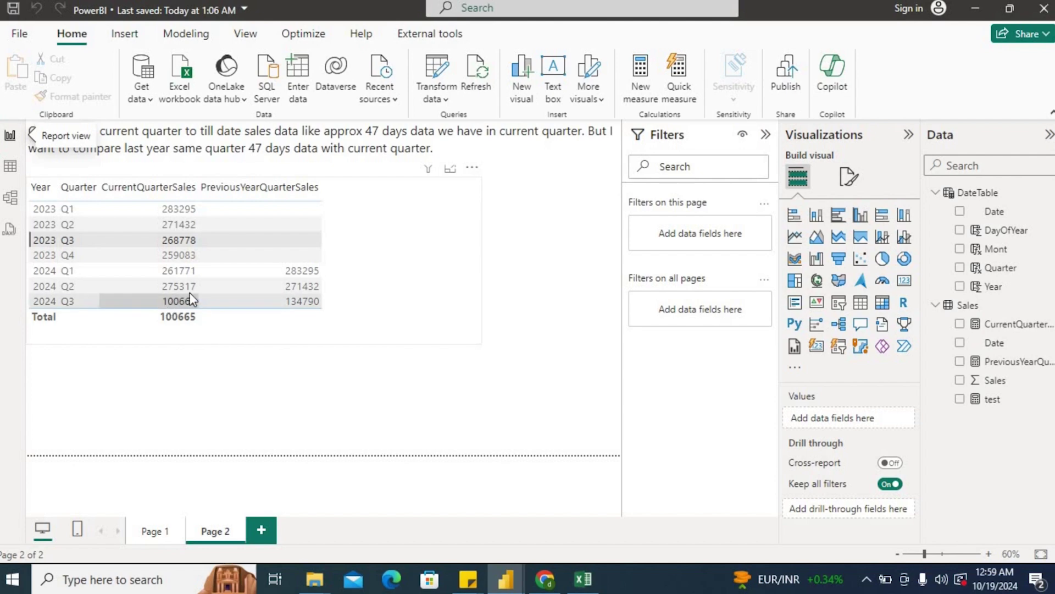
Switch to the RawData workbook in Excel and check which 2024 months the Date filter includes, keeping July and August selected.
{"action": "left_click", "coordinate": [583, 579]}
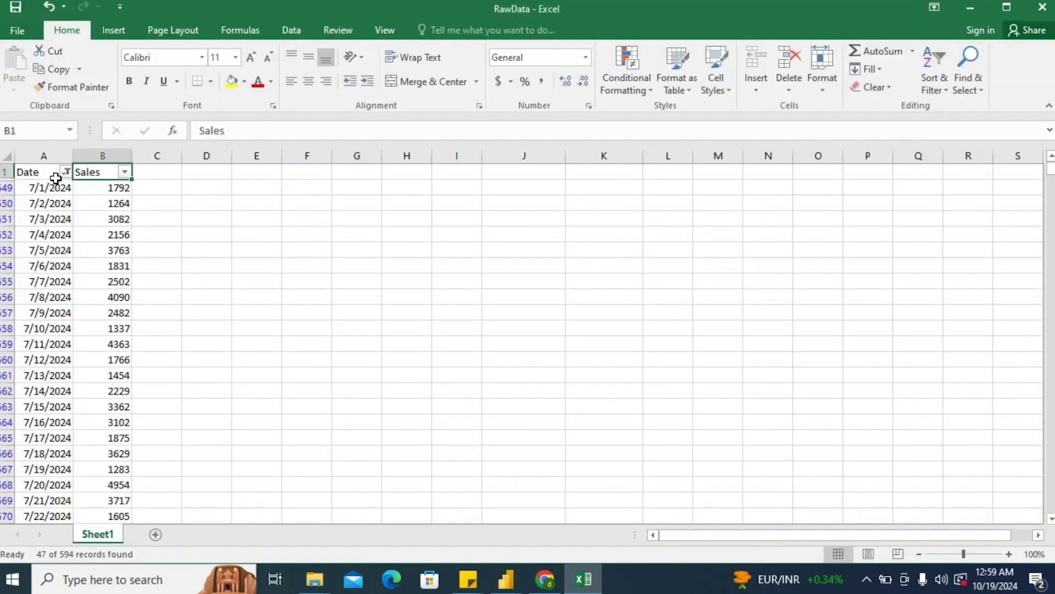
{"action": "left_click", "coordinate": [72, 157]}
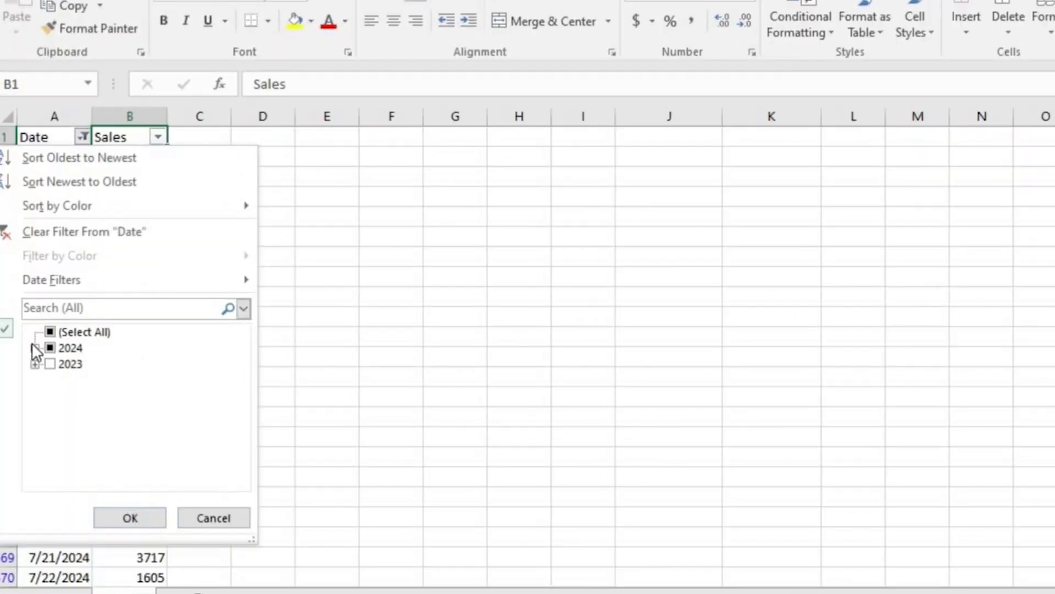
{"action": "left_click", "coordinate": [35, 348]}
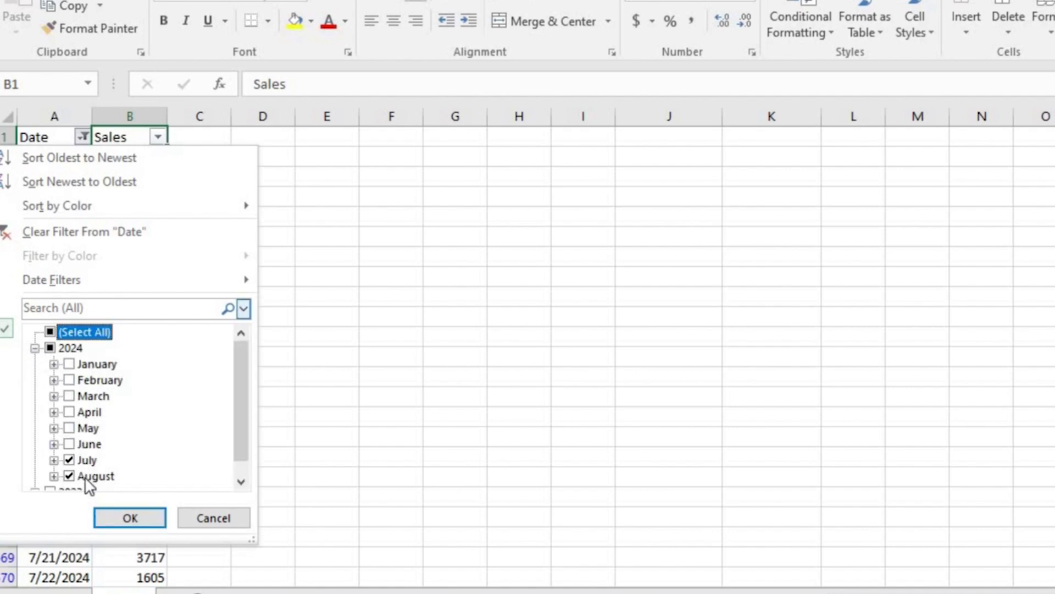
{"action": "left_click", "coordinate": [130, 519]}
Go to the last filtered date and select the visible Sales values for July and August 2024 to check their sum.
{"action": "left_click", "coordinate": [66, 405]}
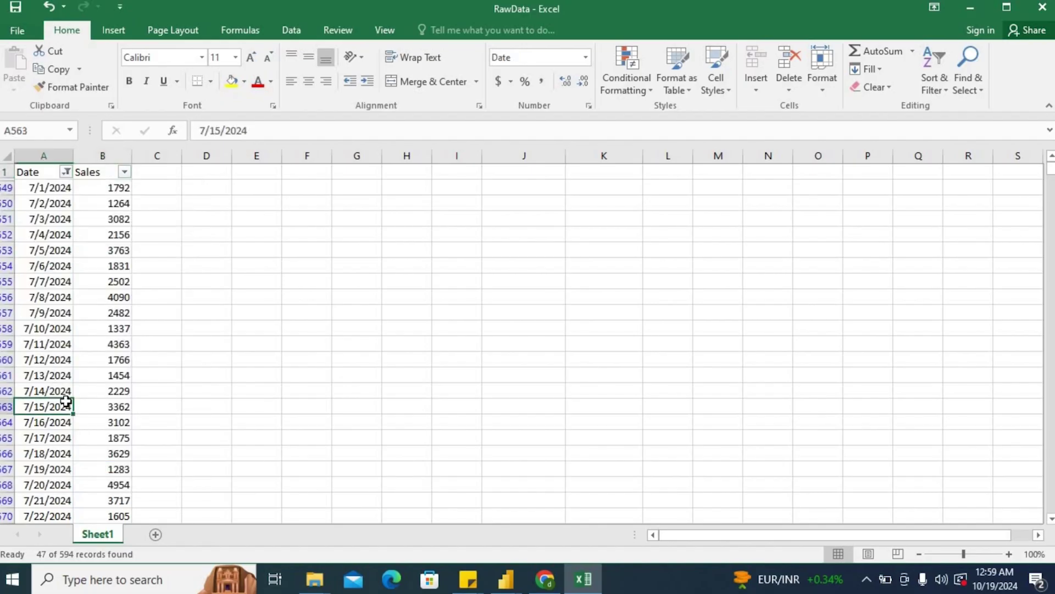
{"action": "key", "text": "ctrl+Down"}
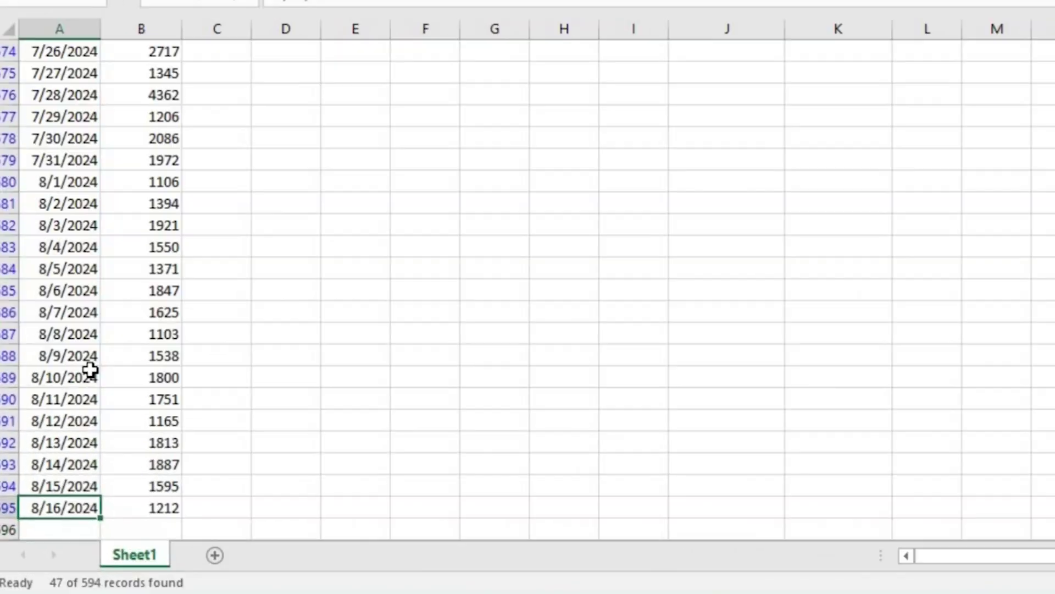
{"action": "key", "text": "Right"}
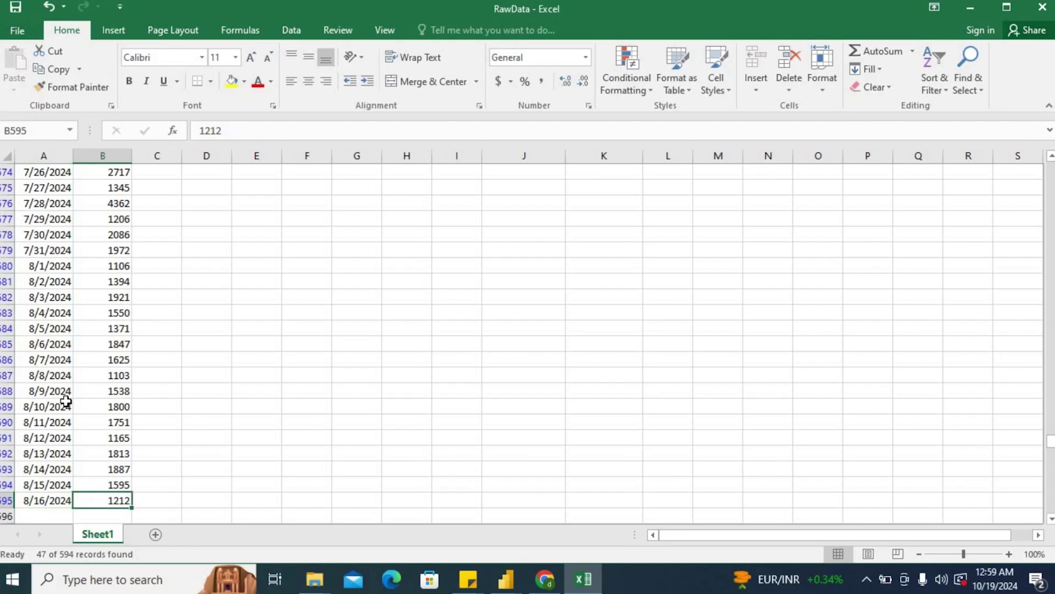
{"action": "key", "text": "ctrl+shift+Up"}
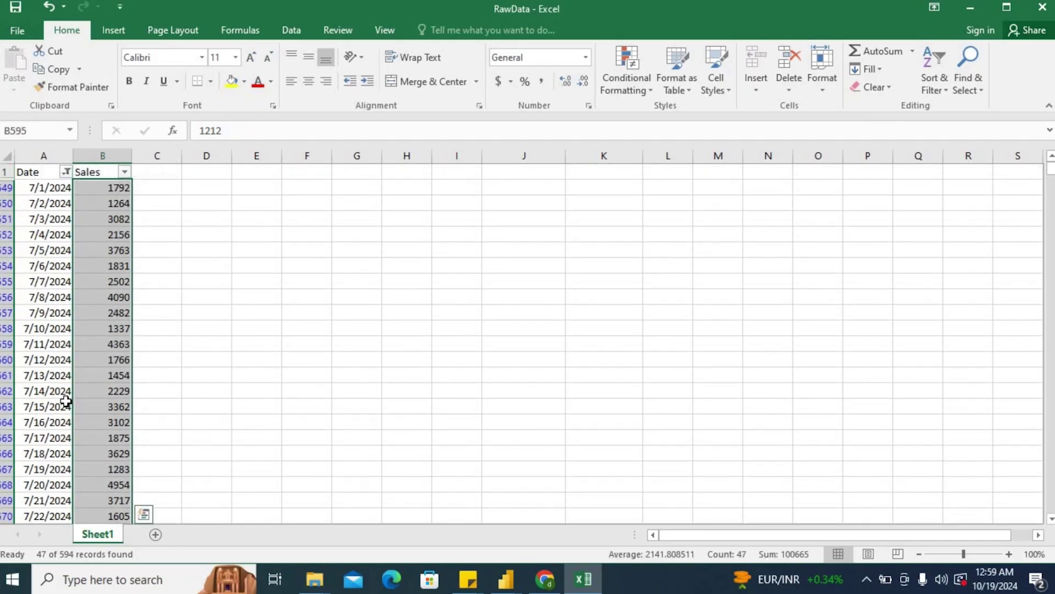
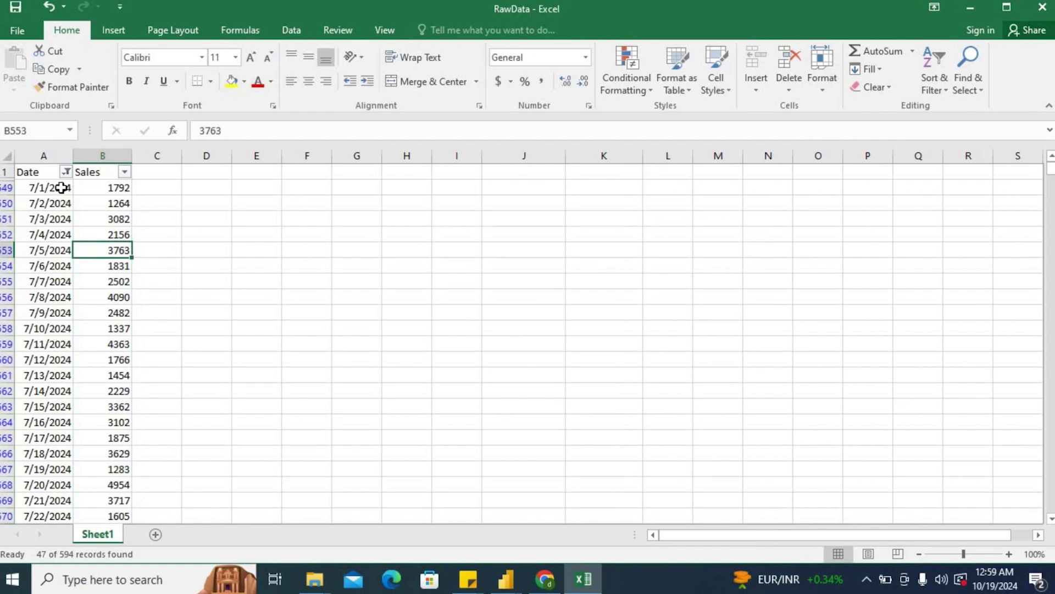
Switch between Power BI and Excel to compare the report's 2024 Q3 current-quarter sales with the filtered raw data.
{"action": "key", "text": "alt+Tab"}
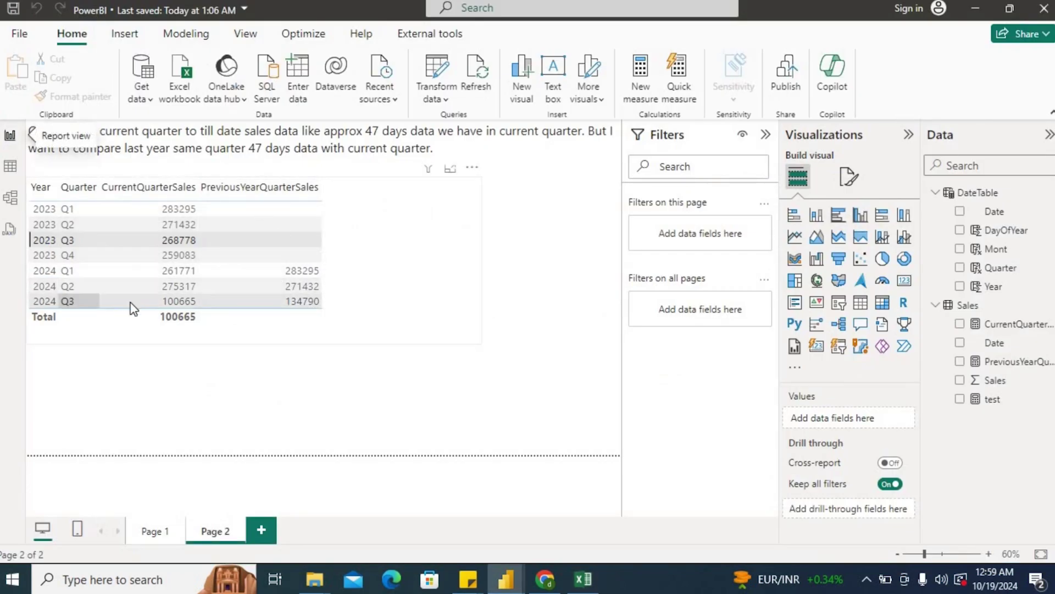
{"action": "key", "text": "alt+Tab"}
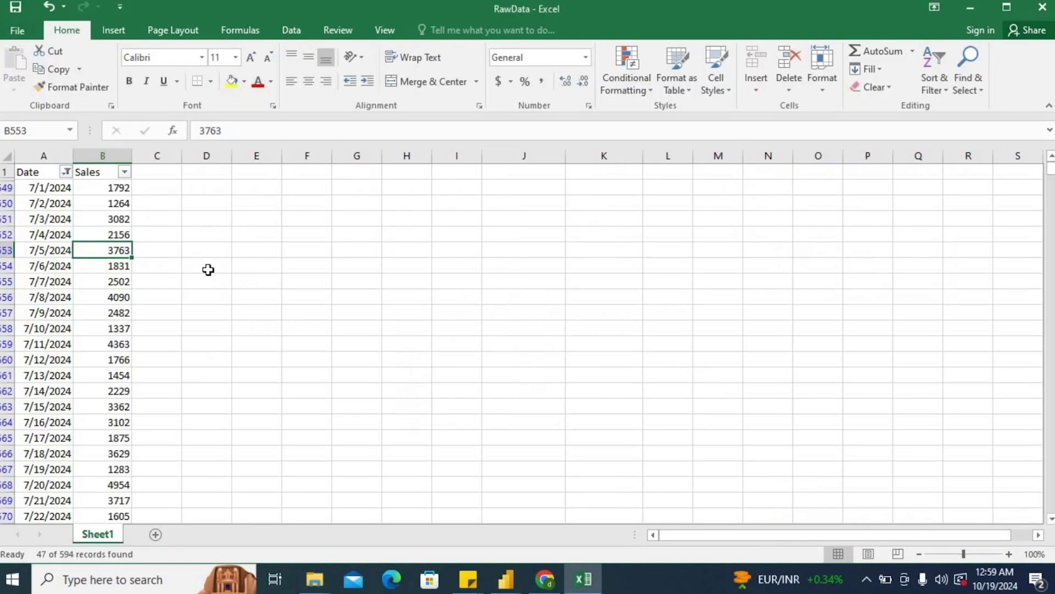
{"action": "key", "text": "alt+Tab"}
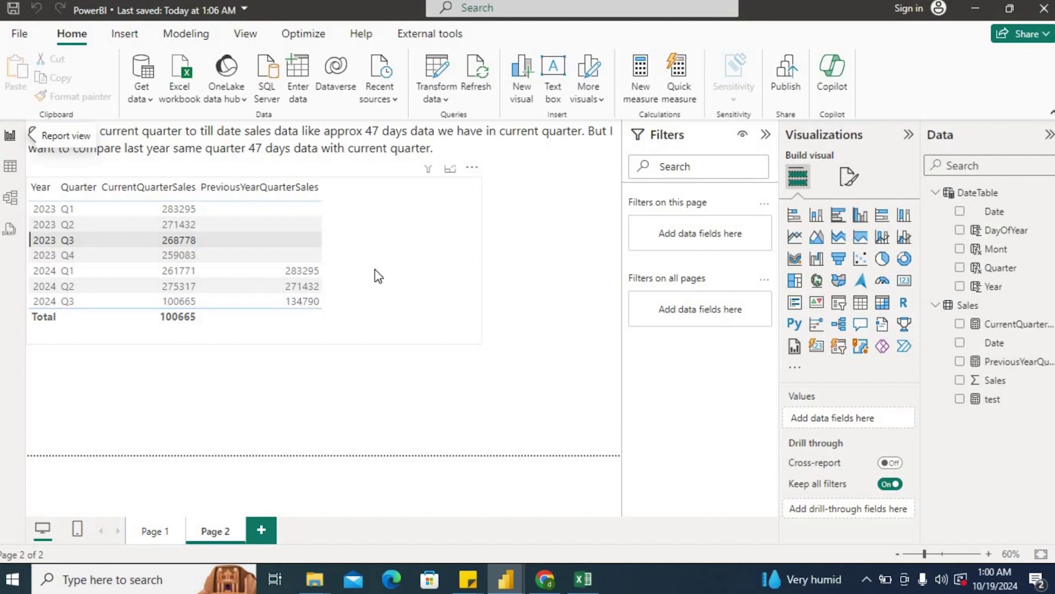
Return to Excel and, in the Date filter, clear 2024 and select July and August of 2023.
{"action": "key", "text": "alt+Tab"}
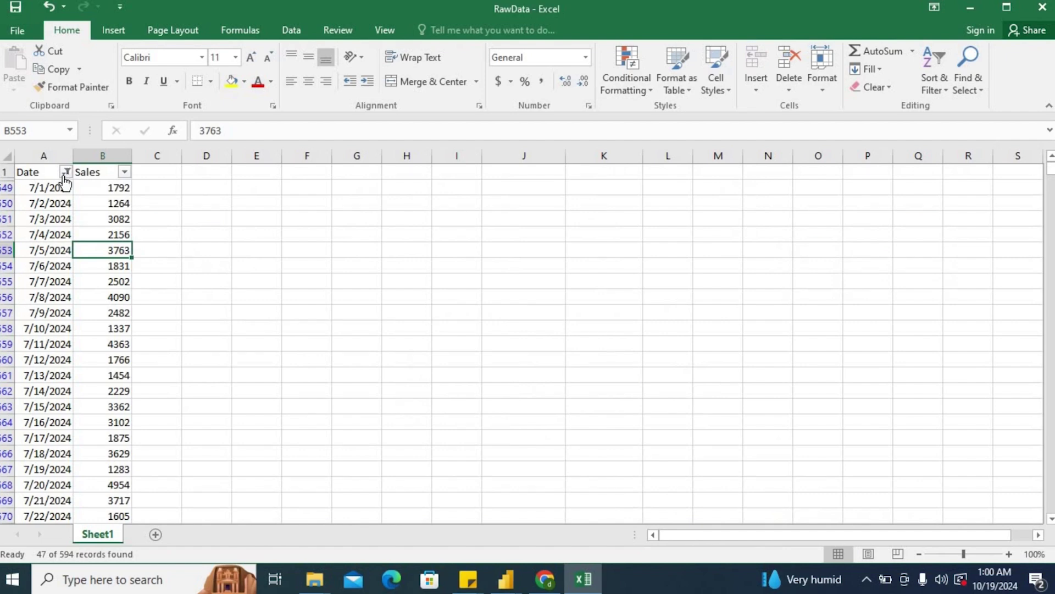
{"action": "left_click", "coordinate": [66, 172]}
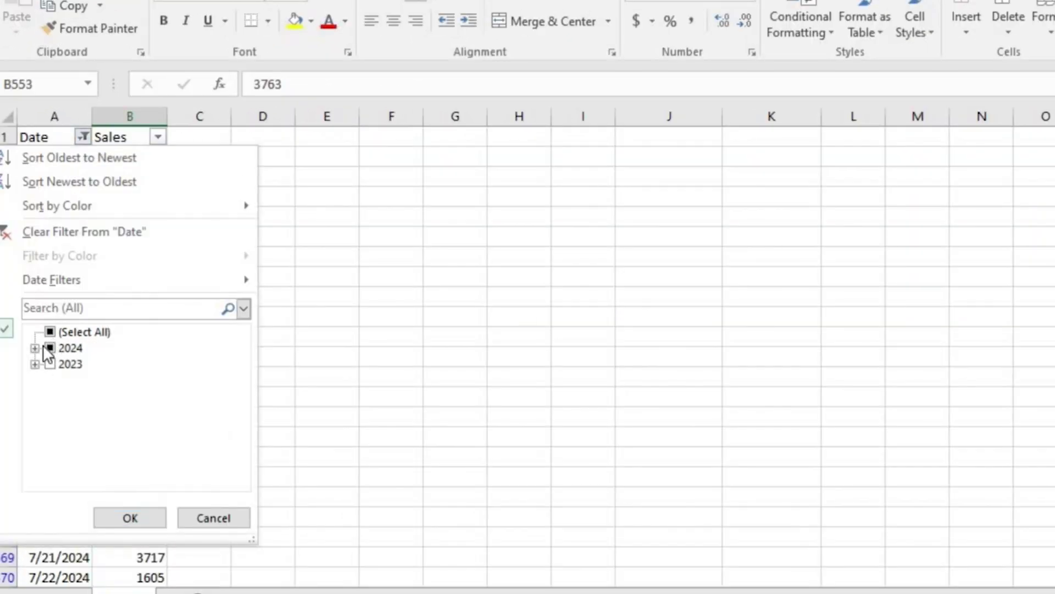
{"action": "left_click", "coordinate": [48, 348]}
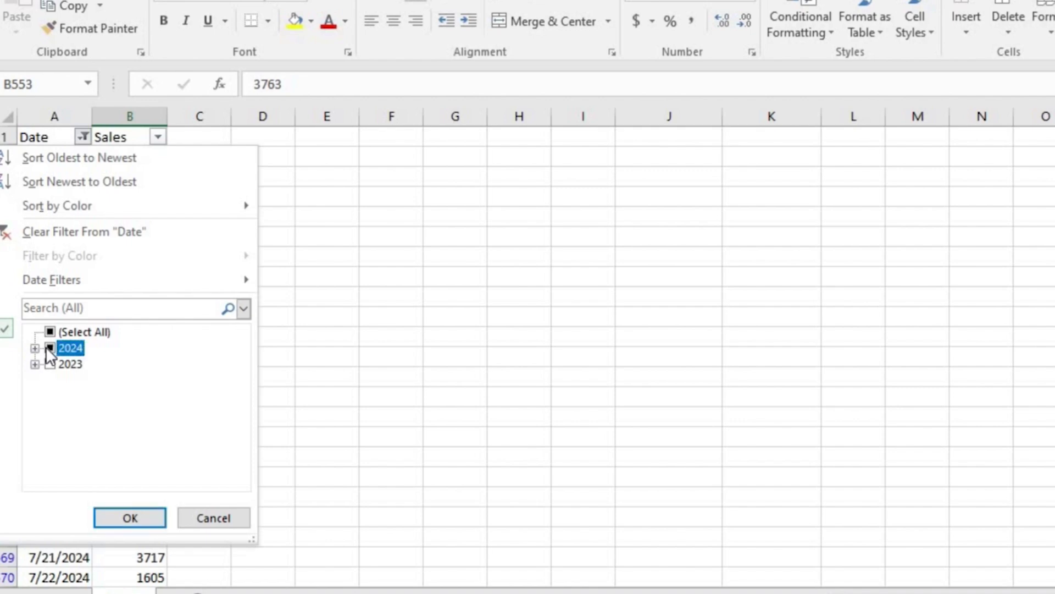
{"action": "left_click", "coordinate": [50, 348]}
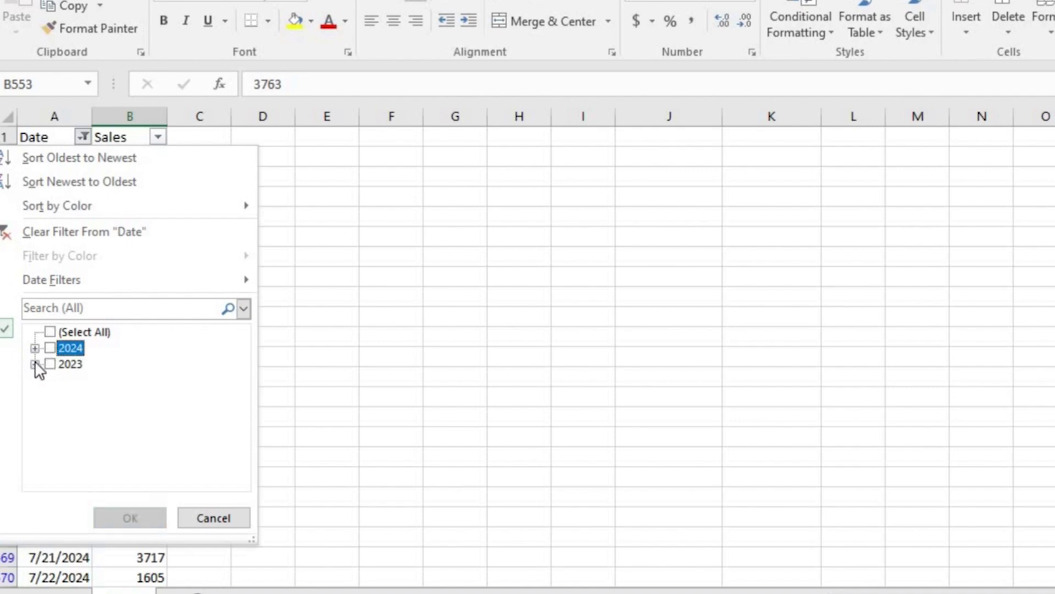
{"action": "left_click", "coordinate": [34, 363]}
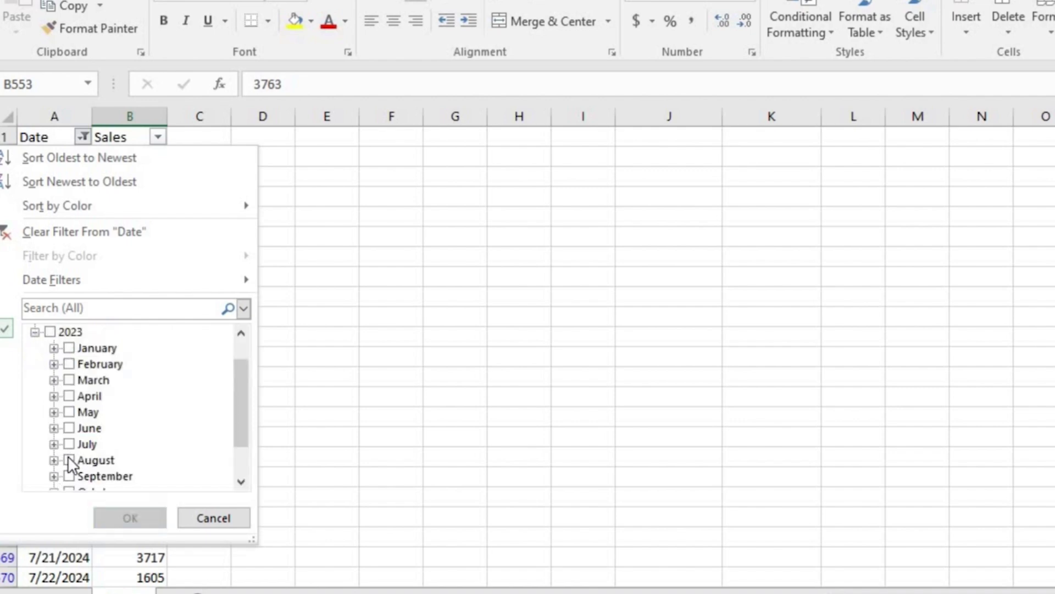
{"action": "left_click", "coordinate": [68, 459]}
{"action": "left_click", "coordinate": [68, 444]}
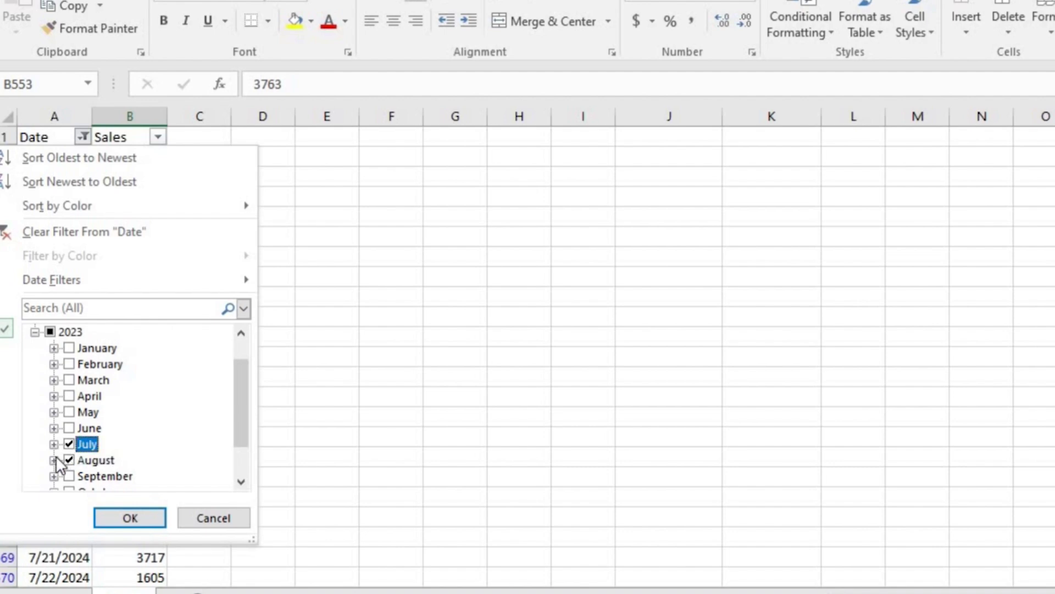
Exclude August 17 through 31, 2023 from the Date selection and apply the filter.
{"action": "left_click", "coordinate": [54, 460]}
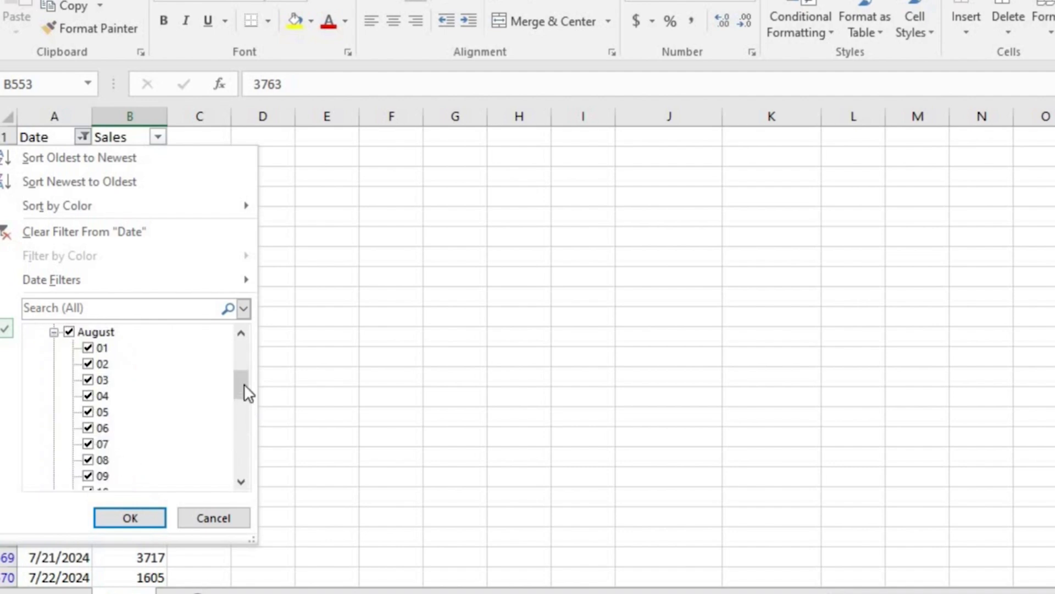
{"action": "left_click_drag", "start_coordinate": [246, 396], "coordinate": [241, 417]}
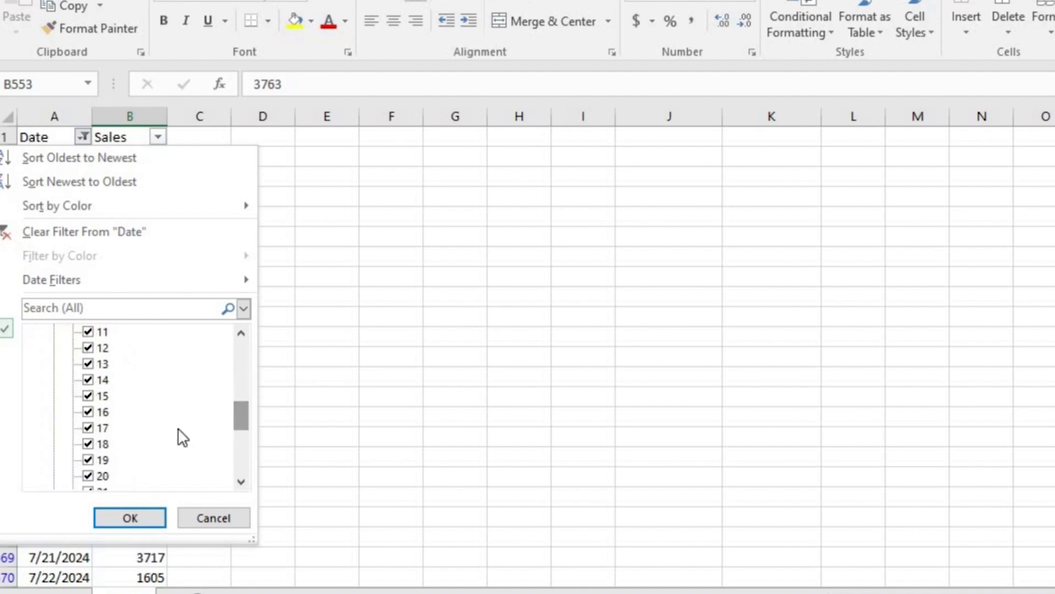
{"action": "left_click", "coordinate": [89, 428]}
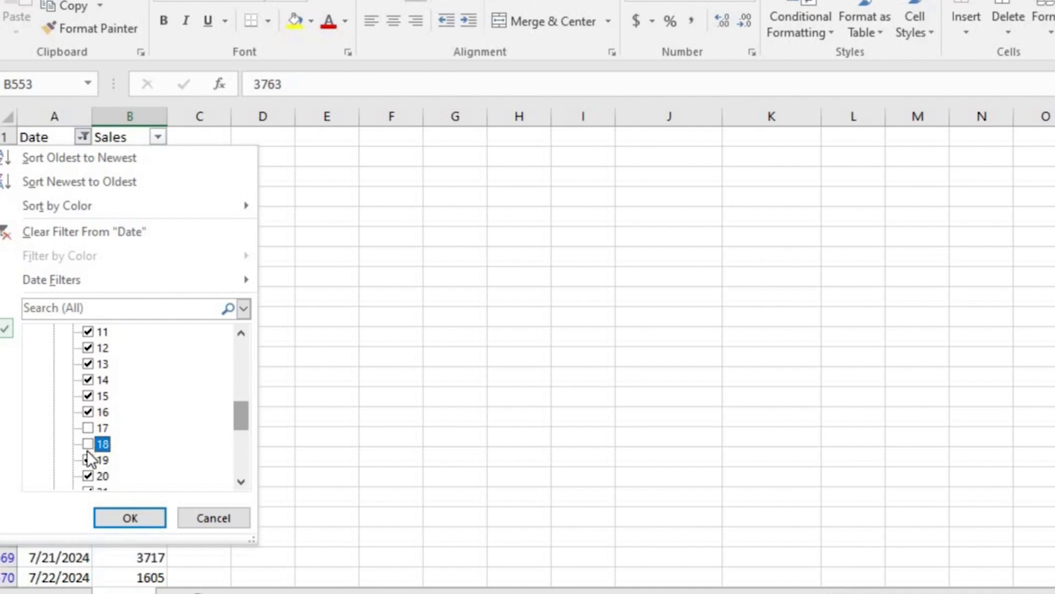
{"action": "scroll", "coordinate": [87, 460], "scroll_direction": "down", "scroll_amount": 5}
{"action": "left_click", "coordinate": [88, 347]}
{"action": "left_click", "coordinate": [88, 347]}
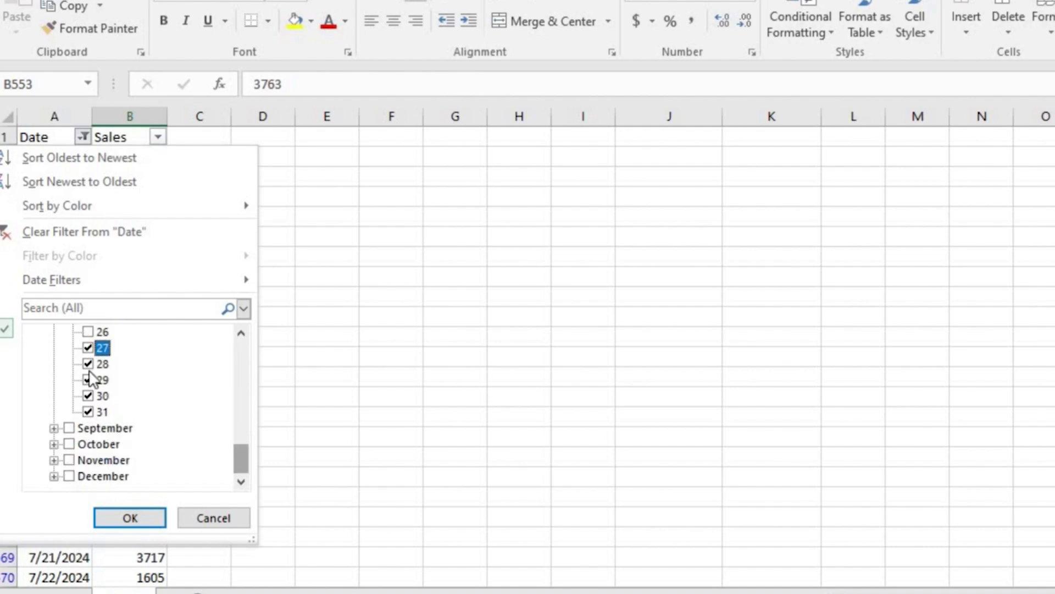
{"action": "left_click", "coordinate": [88, 348]}
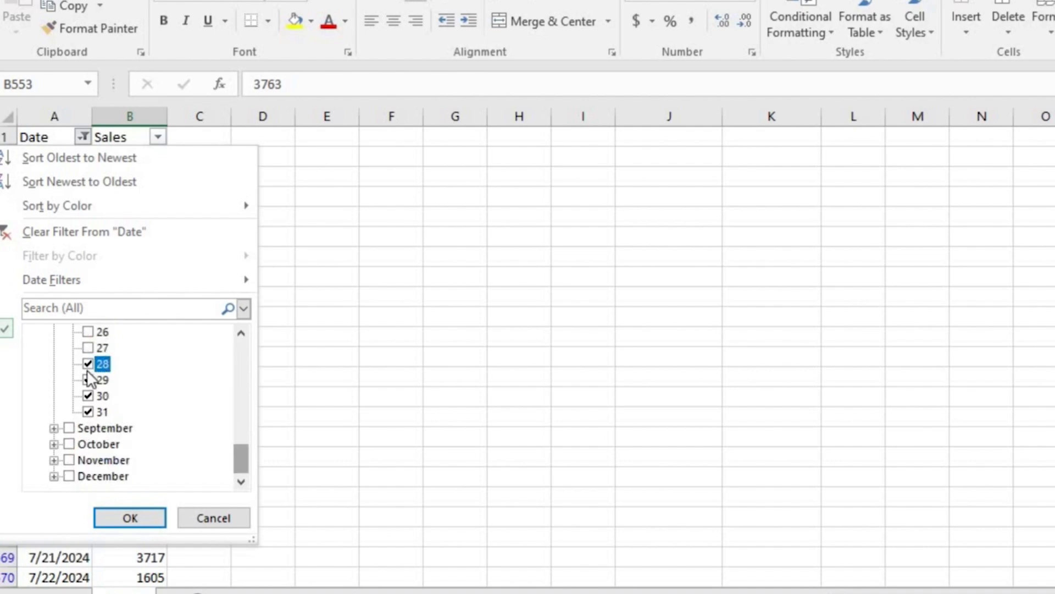
{"action": "left_click", "coordinate": [86, 368]}
{"action": "left_click", "coordinate": [87, 377]}
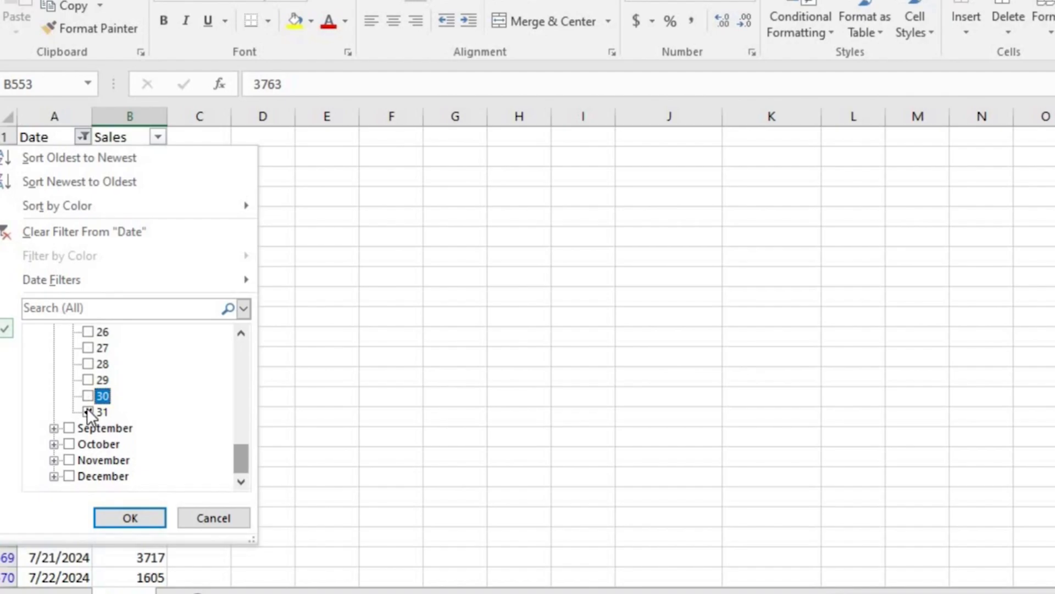
{"action": "left_click", "coordinate": [87, 408]}
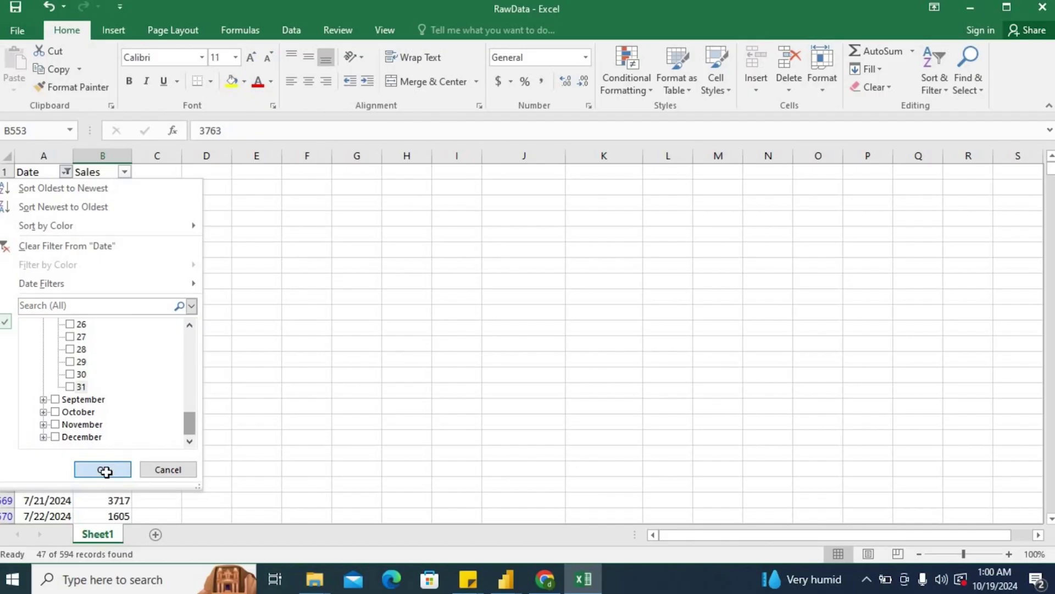
{"action": "left_click", "coordinate": [106, 470]}
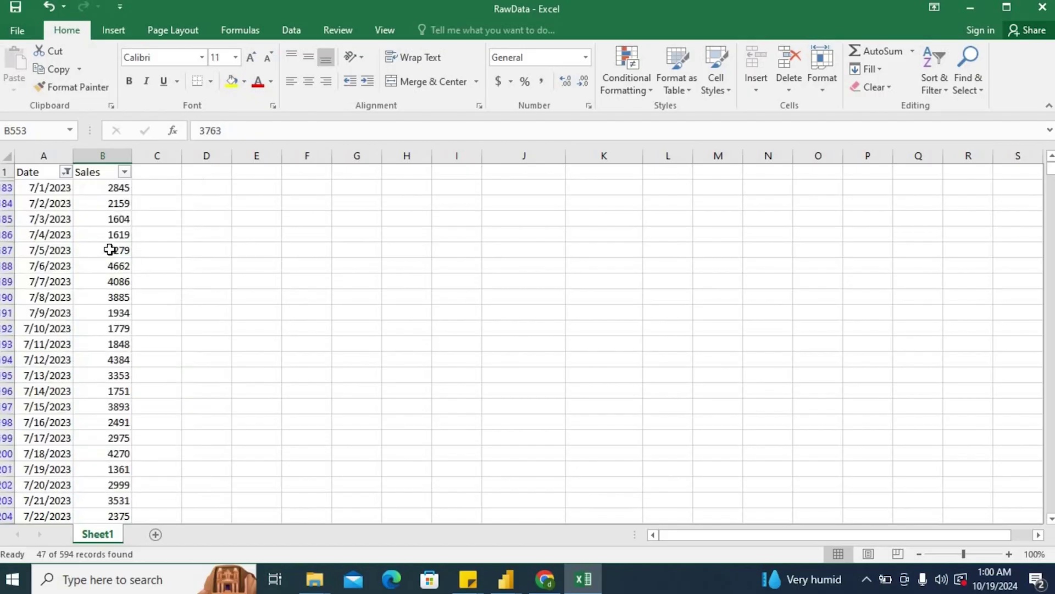
Select all filtered dates from 7/1/2023 to 8/16/2023 to check the number of days.
{"action": "left_click", "coordinate": [31, 152]}
{"action": "left_click", "coordinate": [65, 187]}
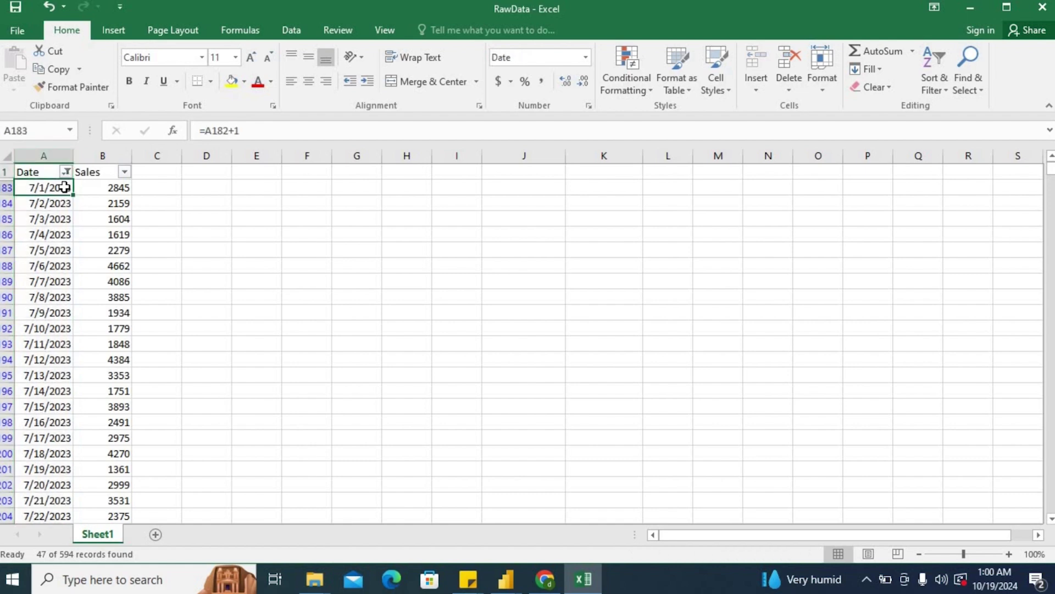
{"action": "key", "text": "ctrl+shift+Down"}
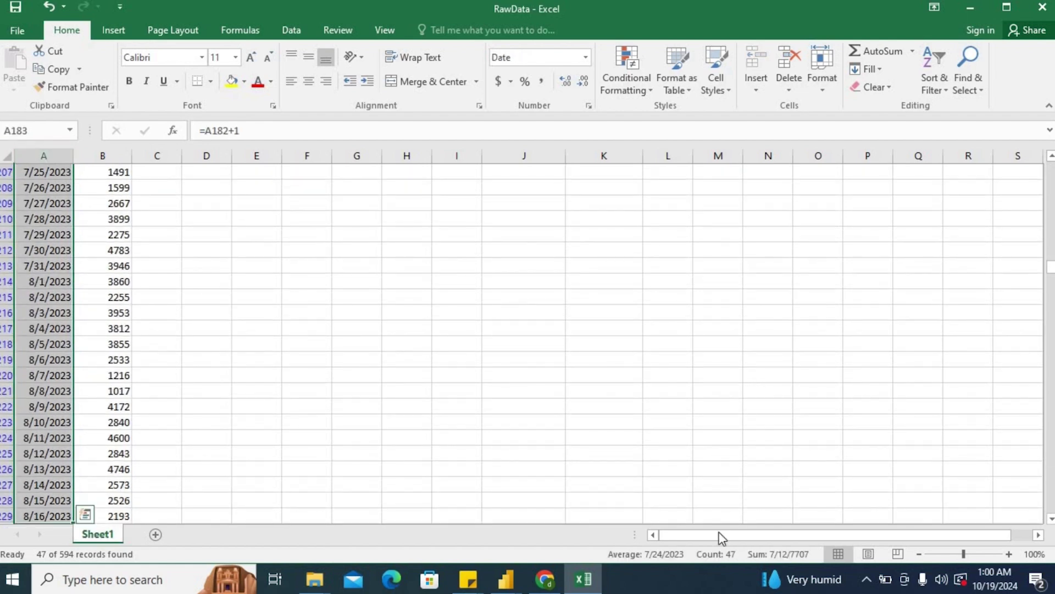
Select all filtered Sales values for 7/1/2023 to 8/16/2023 to check their total.
{"action": "left_click", "coordinate": [121, 169]}
{"action": "key", "text": "ctrl+Up"}
{"action": "key", "text": "Down"}
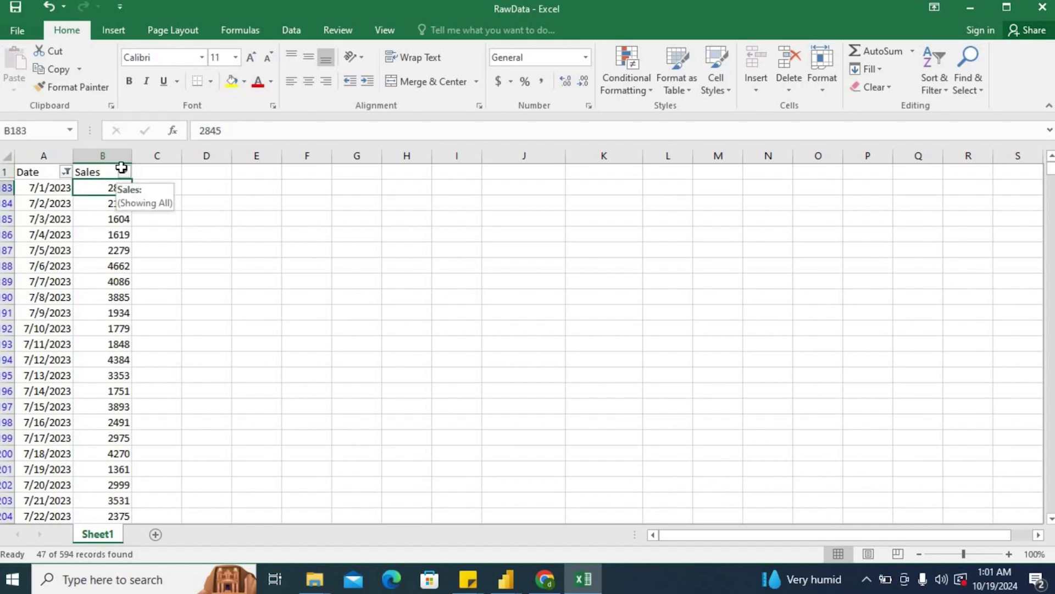
{"action": "key", "text": "ctrl+shift+Down"}
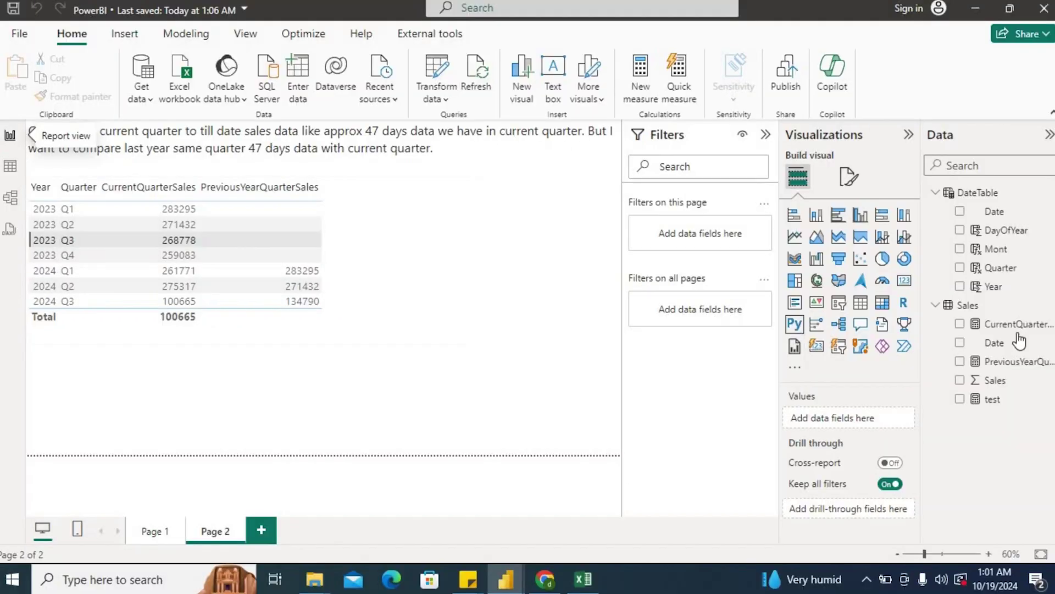
In Power BI, review the CurrentQuarterSales formula, and start a new measure named PrevYearSameQuater in the Sales table.
{"action": "left_click", "coordinate": [1017, 328]}
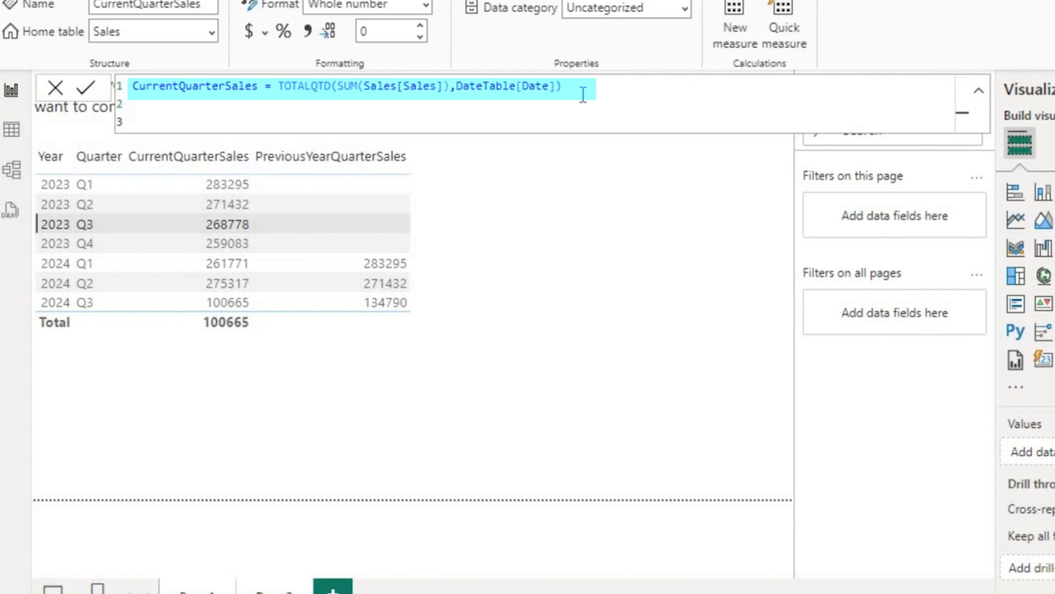
{"action": "left_click", "coordinate": [55, 87]}
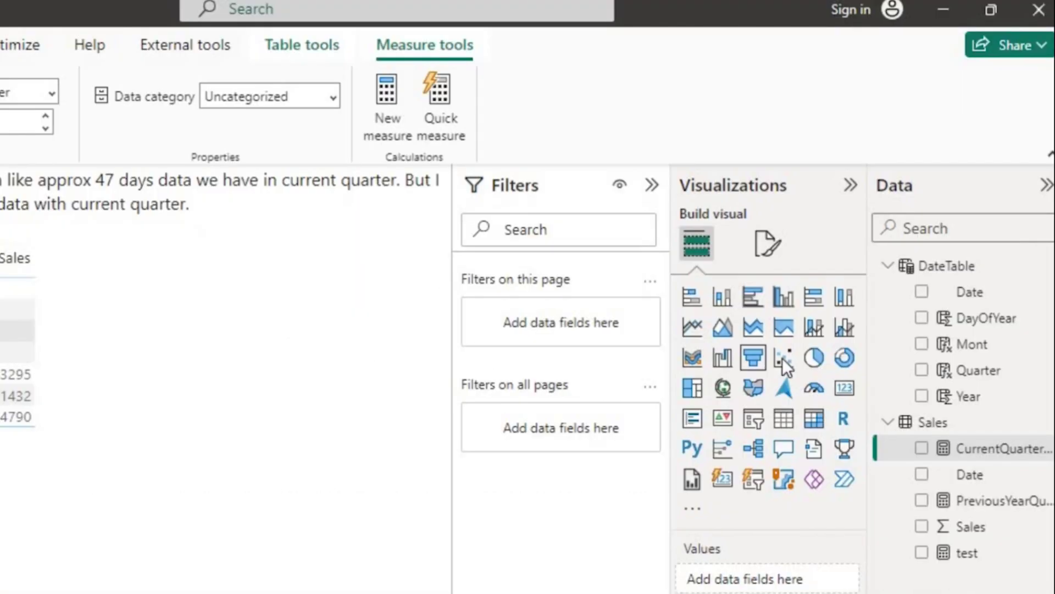
{"action": "left_click", "coordinate": [1044, 422]}
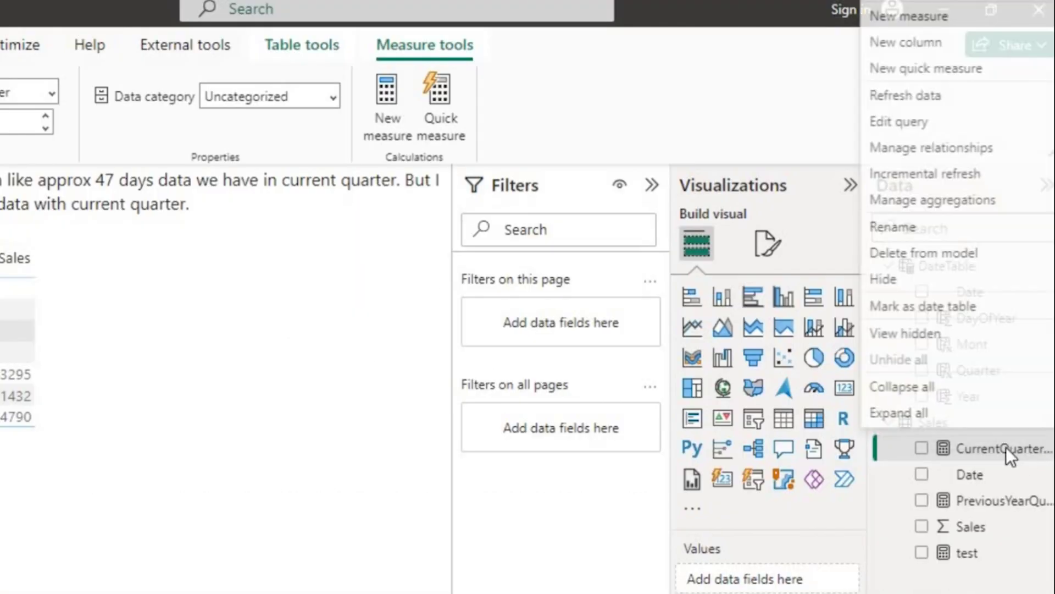
{"action": "left_click", "coordinate": [892, 7]}
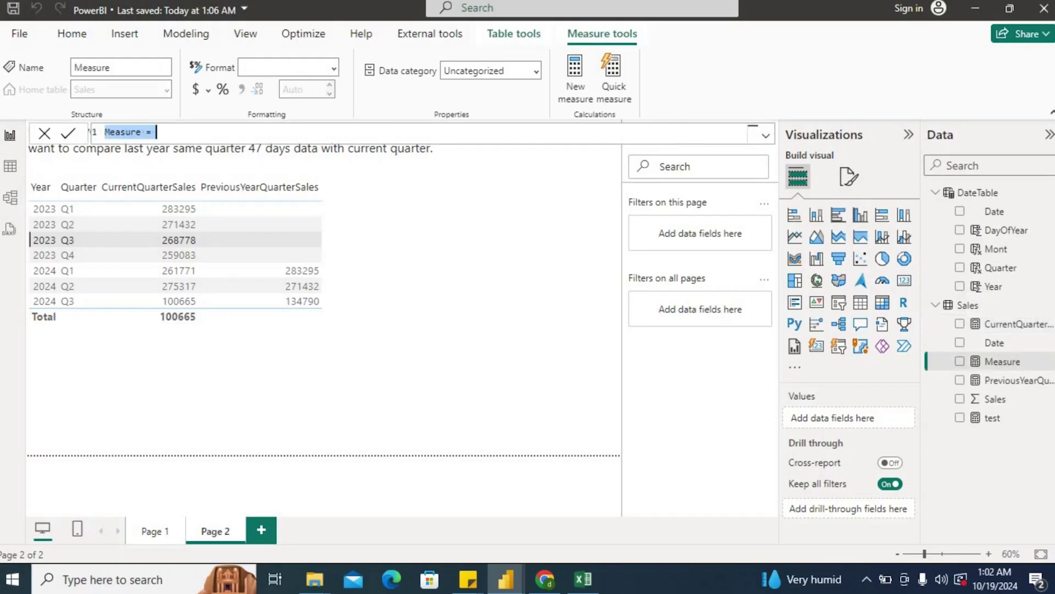
{"action": "type", "text": "PrevYear"}
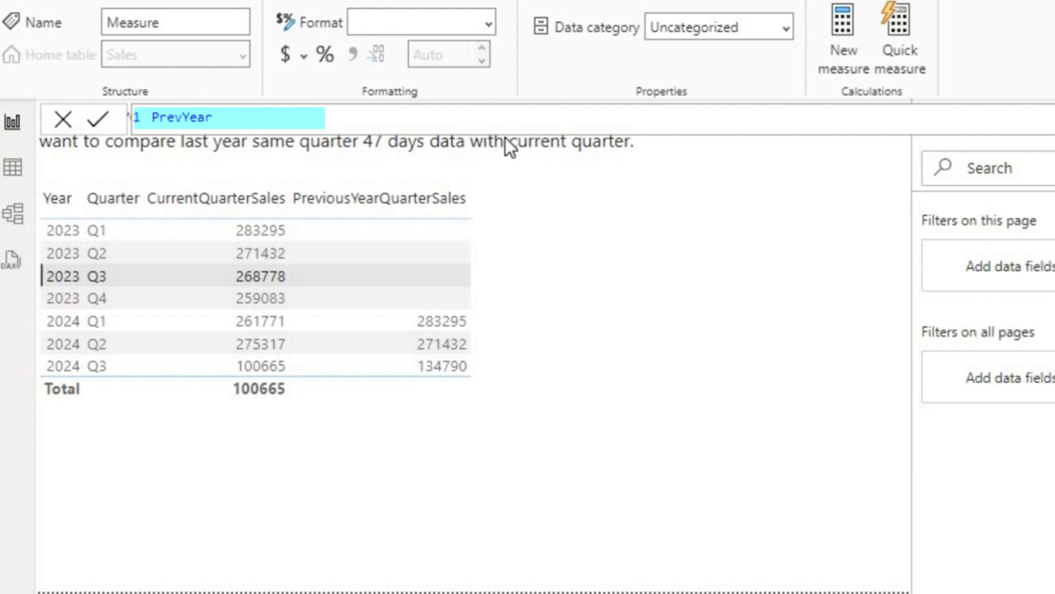
{"action": "type", "text": "SameQuater"}
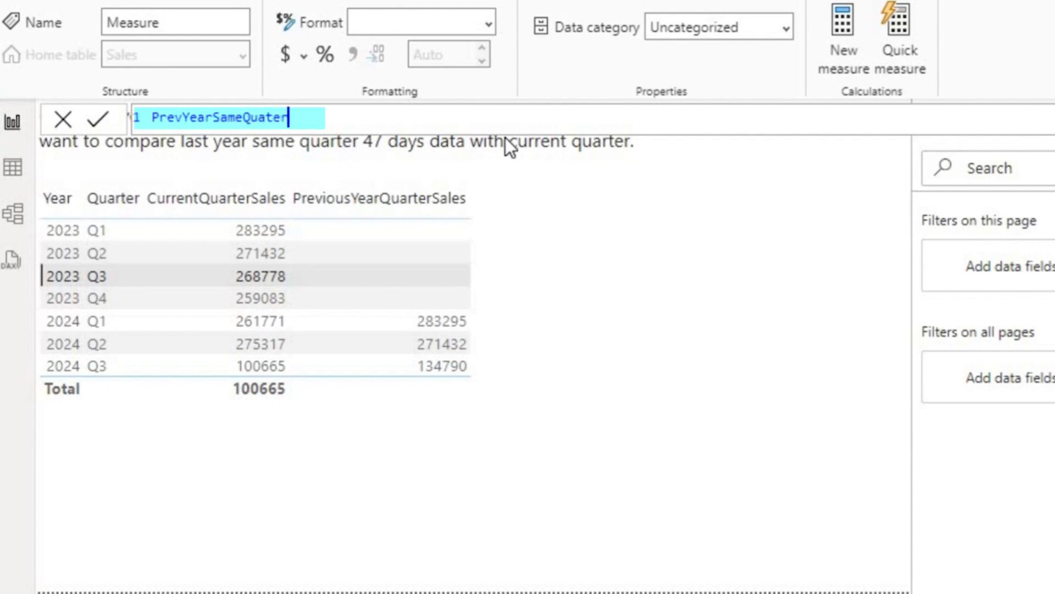
{"action": "type", "text": " ="}
{"action": "key", "text": "shift+Return"}
{"action": "key", "text": "shift+Return"}
{"action": "key", "text": "BackSpace"}
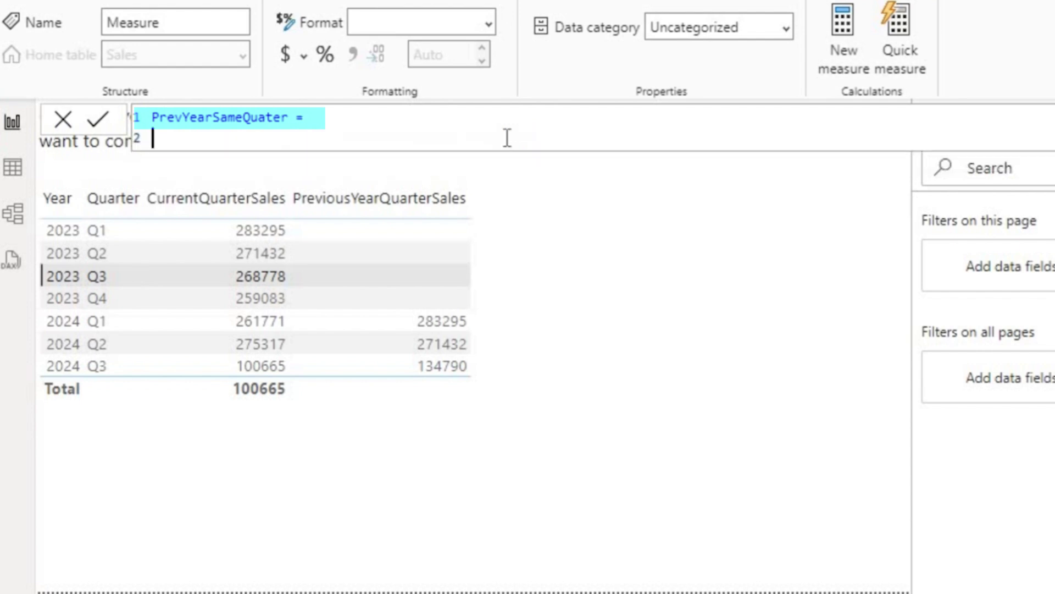
Define a variable starDateQtr in the new measure as STARTOFQUARTER(DateTable[Date]).
{"action": "type", "text": "VAR"}
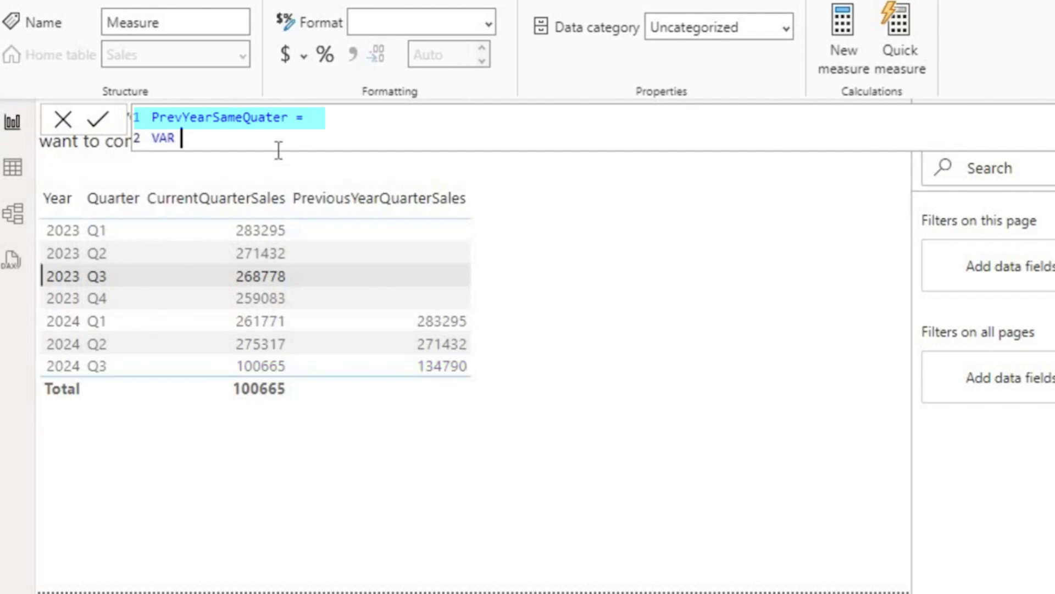
{"action": "type", "text": "starDate"}
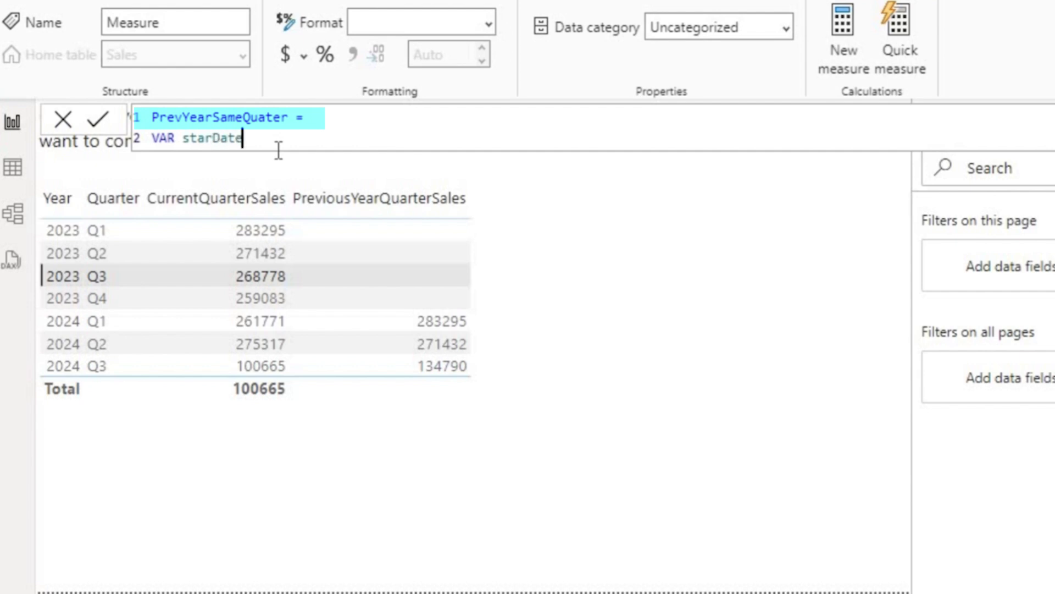
{"action": "type", "text": "Qtr ="}
{"action": "type", "text": "star"}
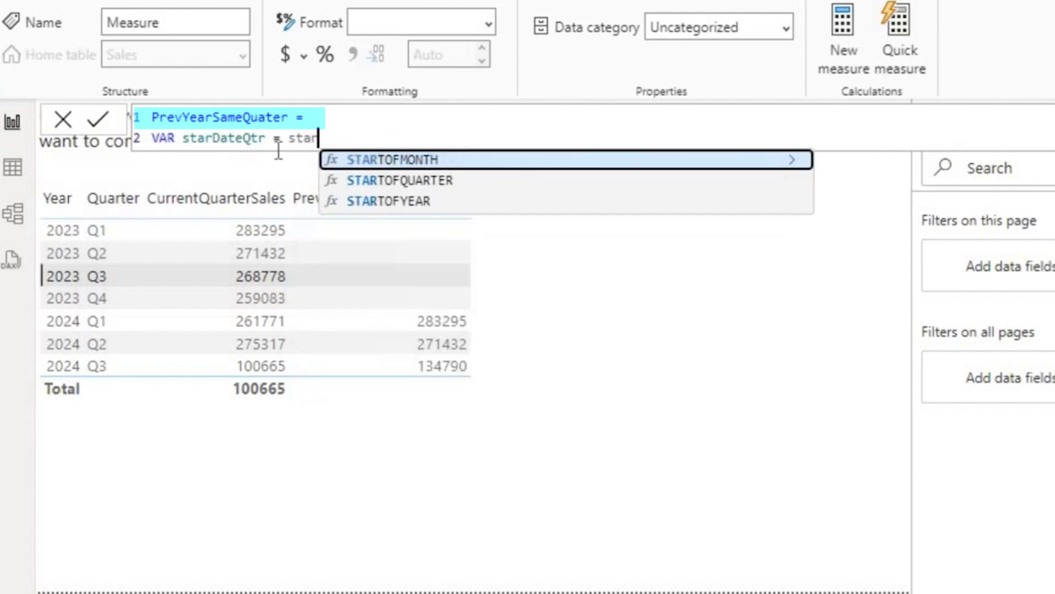
{"action": "key", "text": "Down"}
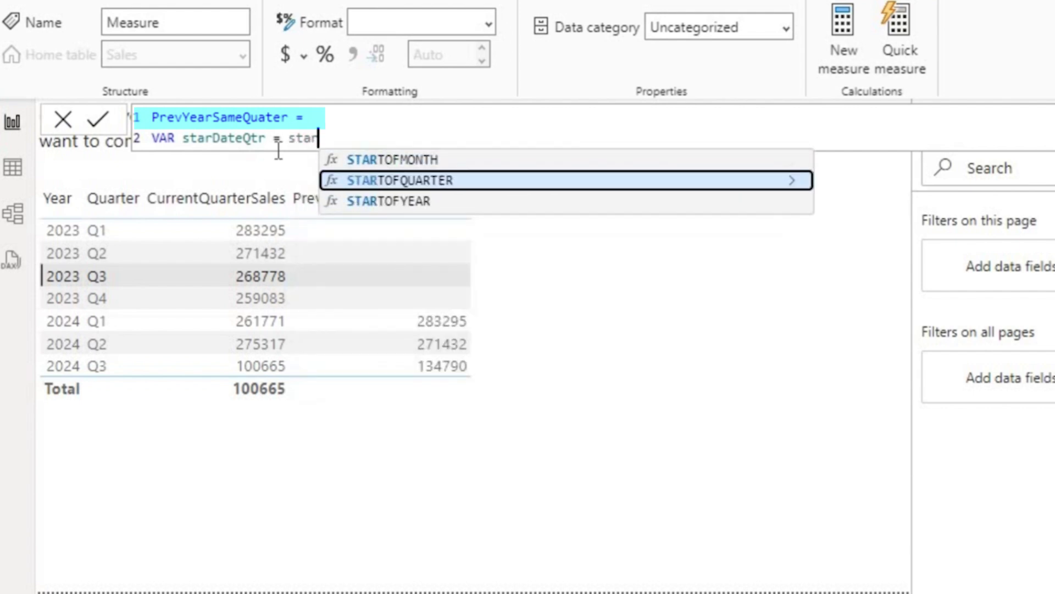
{"action": "key", "text": "Tab"}
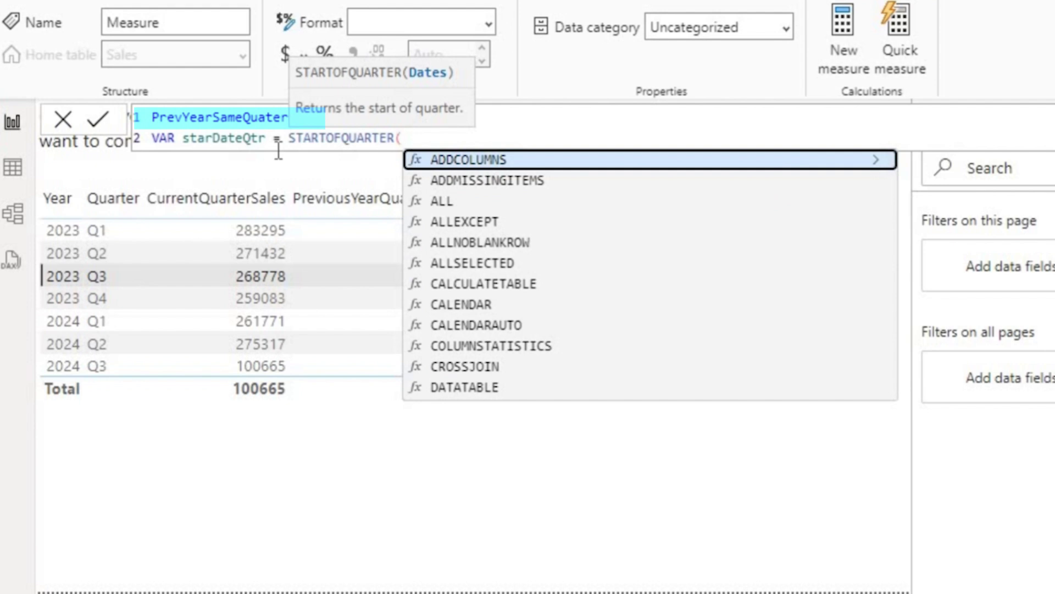
{"action": "type", "text": "date"}
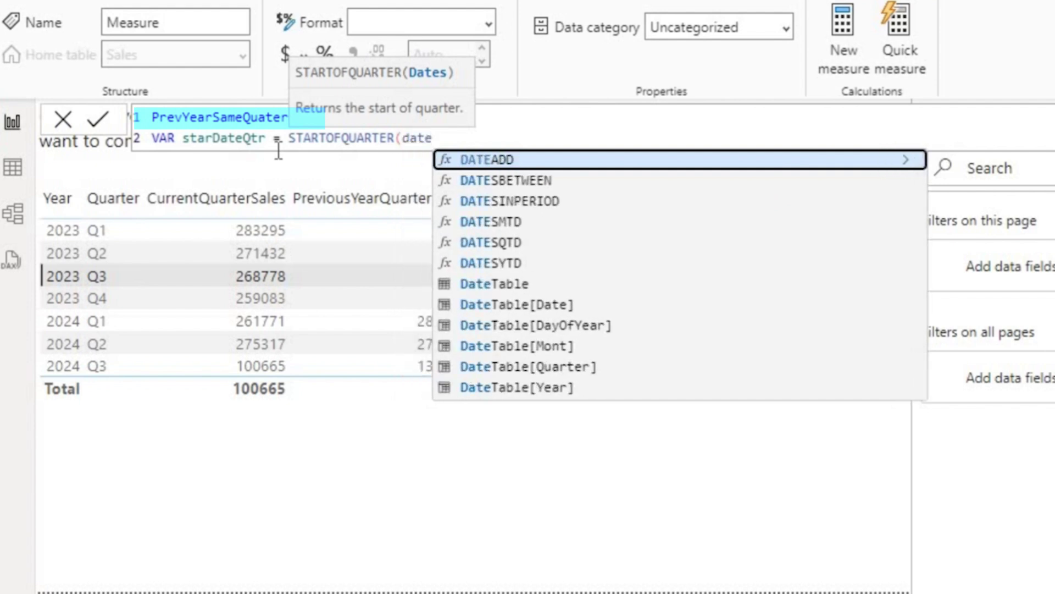
{"action": "key", "text": "Down"}
{"action": "key", "text": "Down"}
{"action": "key", "text": "Down"}
{"action": "key", "text": "Down"}
{"action": "key", "text": "Down"}
{"action": "key", "text": "Down"}
{"action": "key", "text": "Down"}
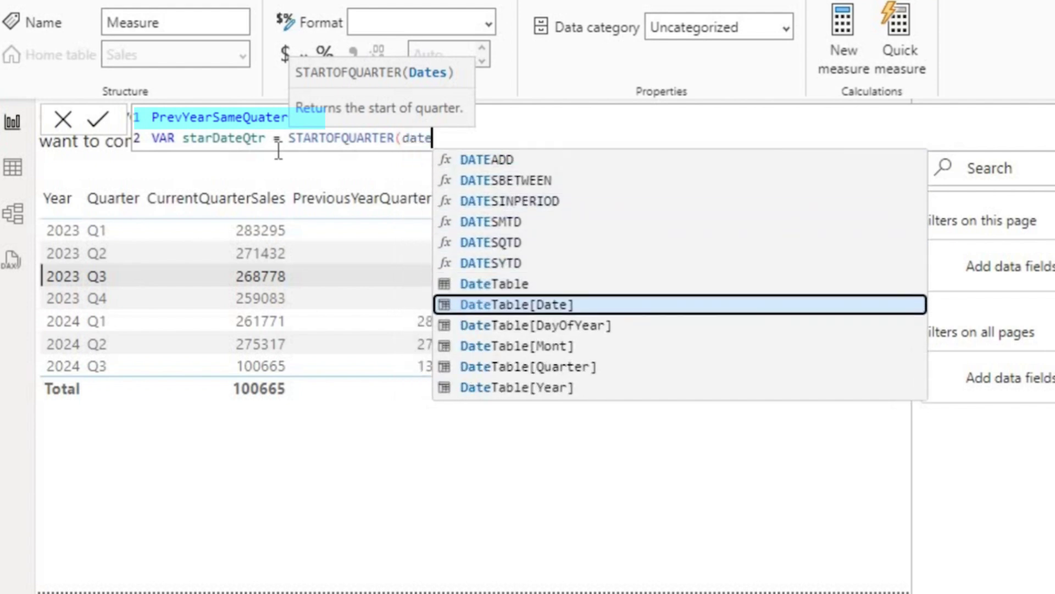
{"action": "key", "text": "Tab"}
{"action": "type", "text": ")"}
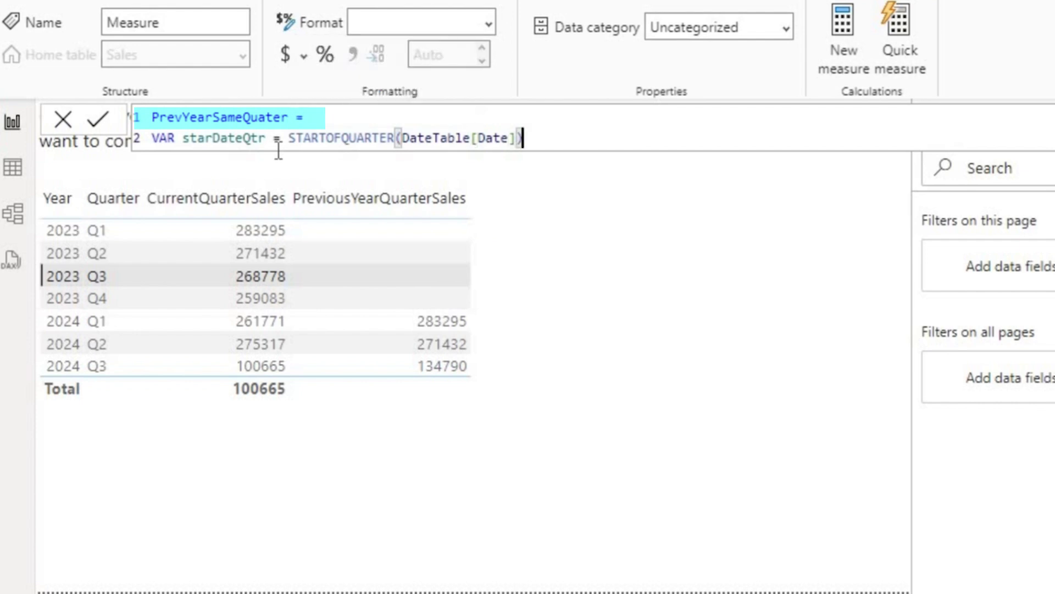
Make the measure return starDateQtr, commit it, and add PrevYearSameQuater to the quarterly sales table visual.
{"action": "key", "text": "shift+Return"}
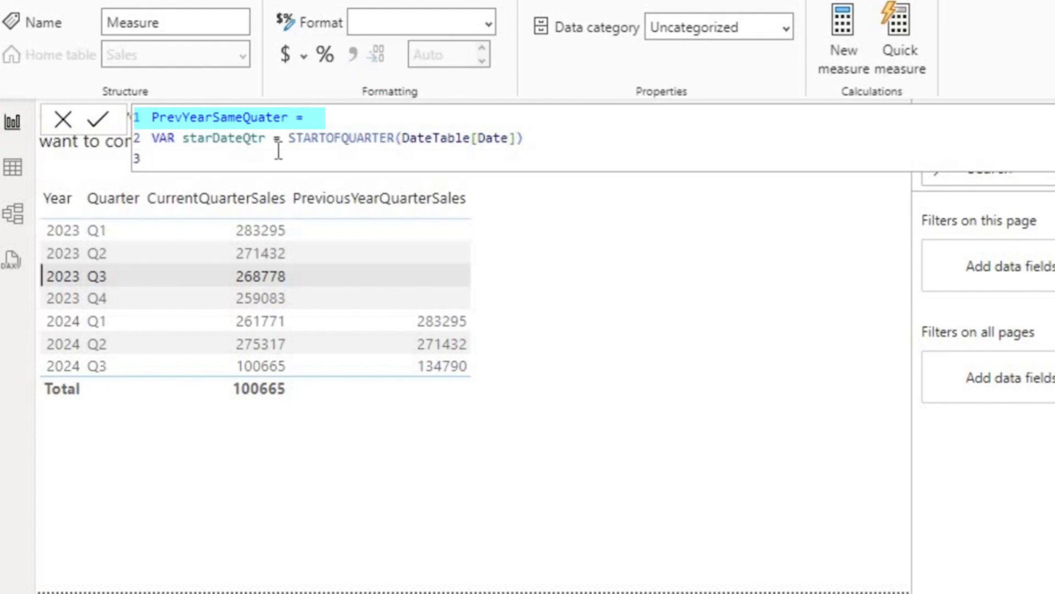
{"action": "type", "text": "return Star"}
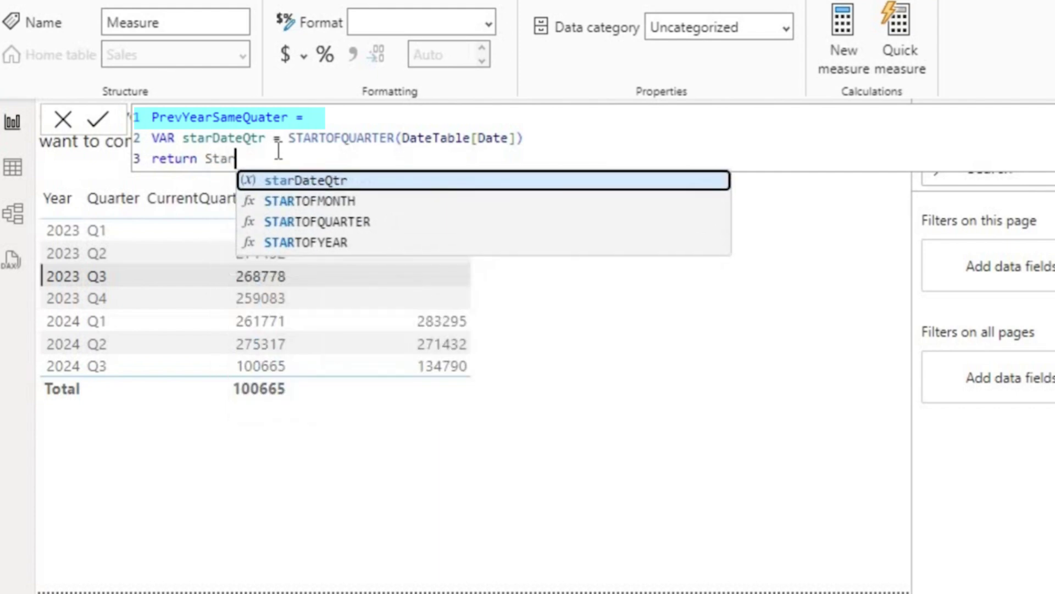
{"action": "key", "text": "Tab"}
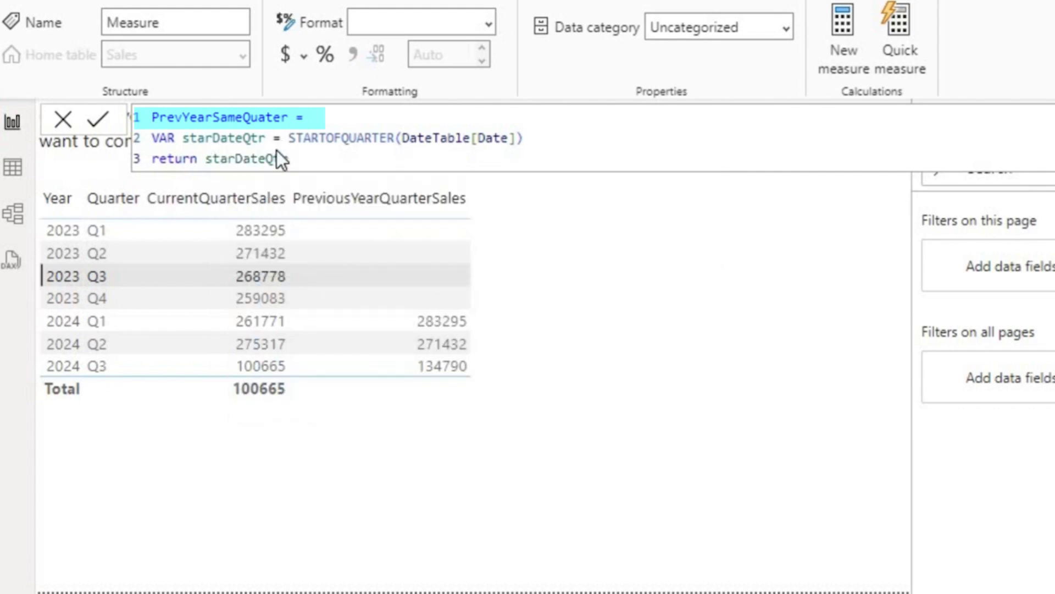
{"action": "key", "text": "Return"}
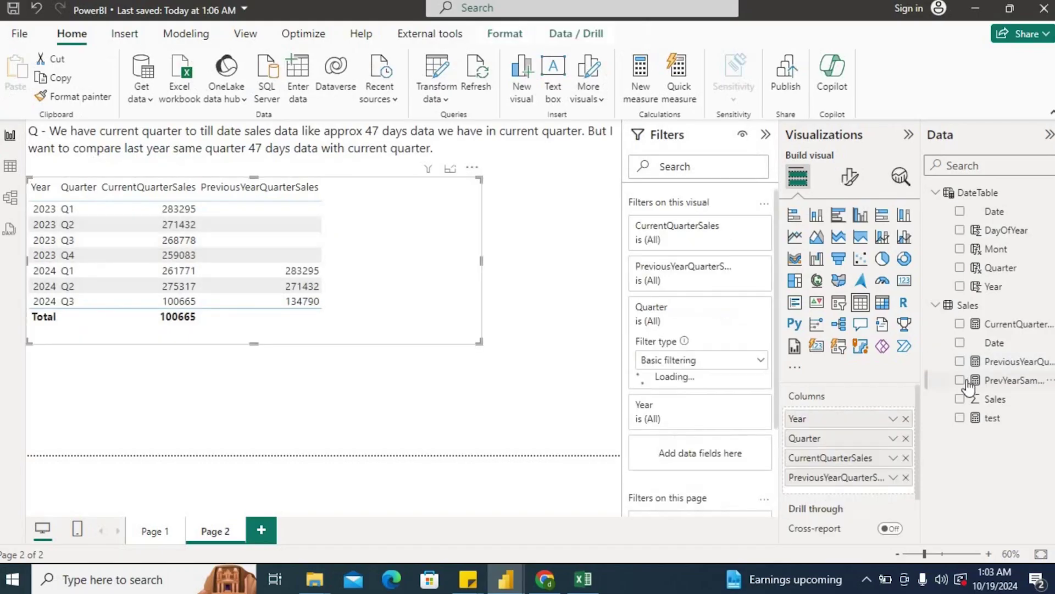
{"action": "left_click", "coordinate": [960, 381]}
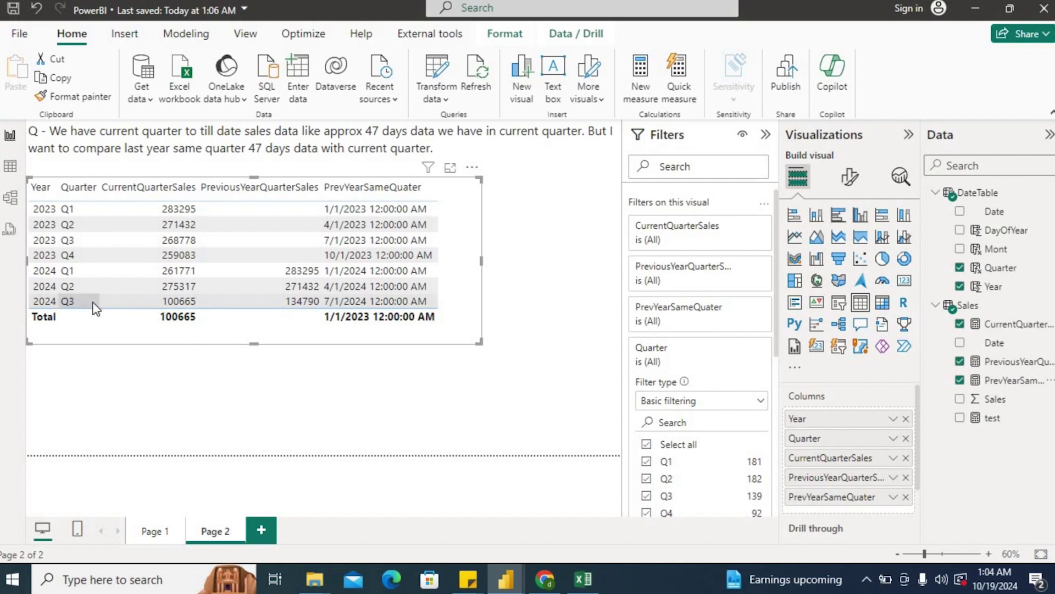
Reopen the PrevYearSameQuater formula and add a second variable, endDateQtr = ENDOFQUARTER(DateTable[Date]), below the starDateQtr line.
{"action": "left_click", "coordinate": [1014, 379]}
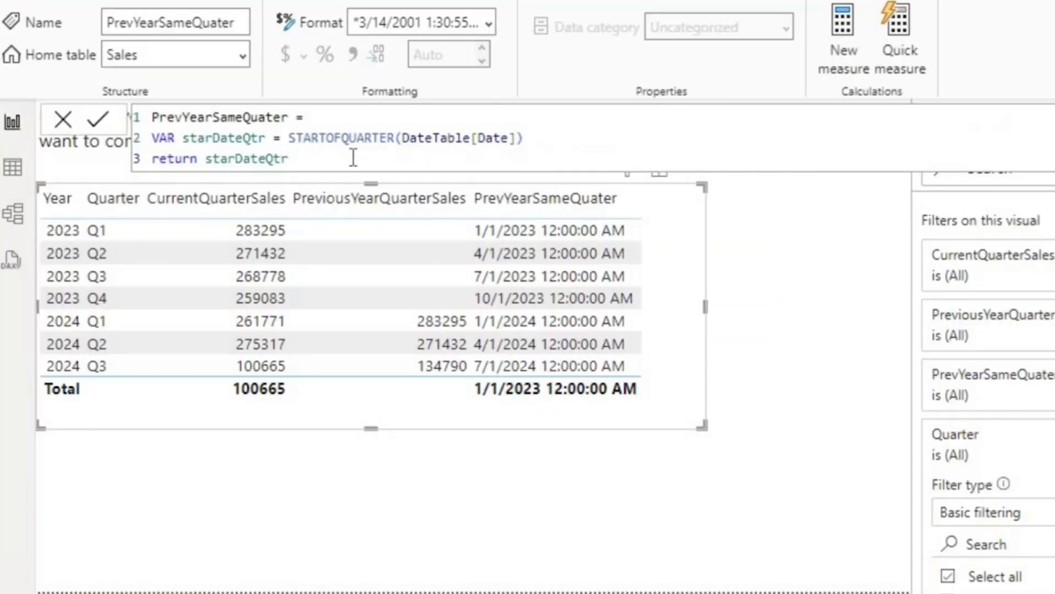
{"action": "left_click", "coordinate": [558, 138]}
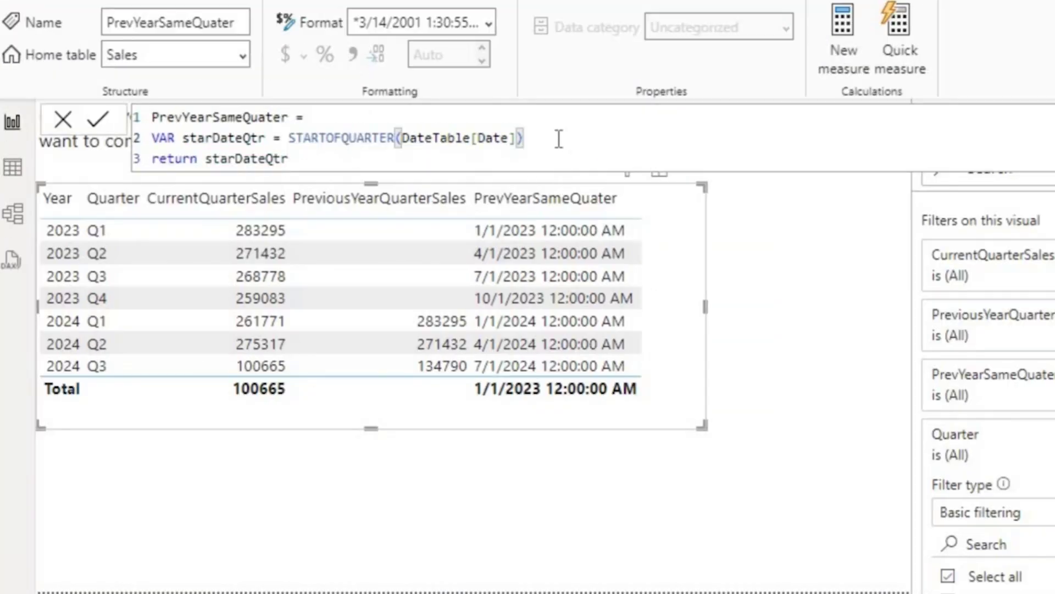
{"action": "key", "text": "shift+Return"}
{"action": "type", "text": "VAR "}
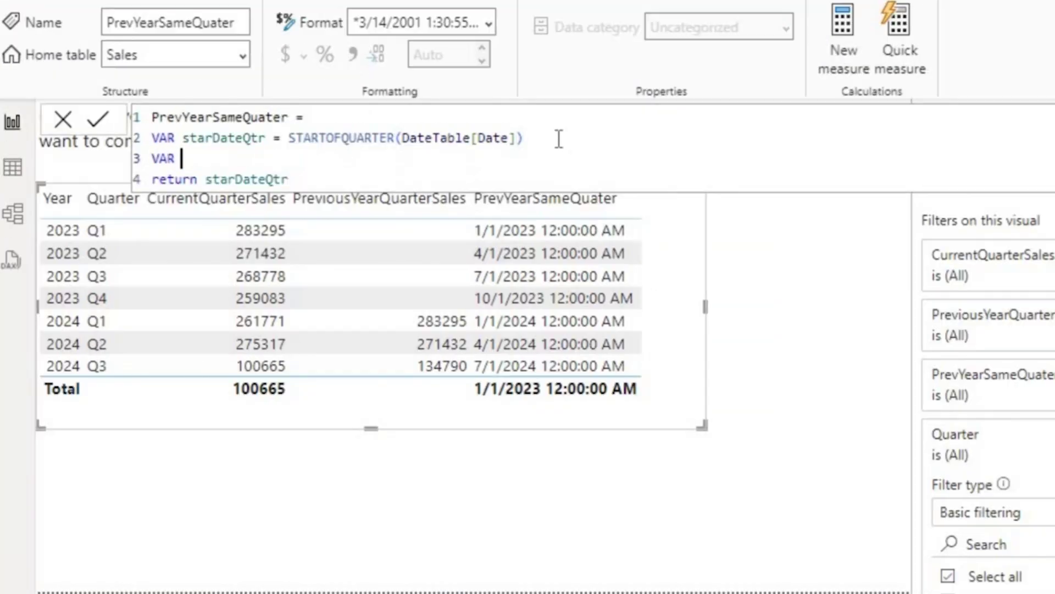
{"action": "type", "text": "endDateQtr "}
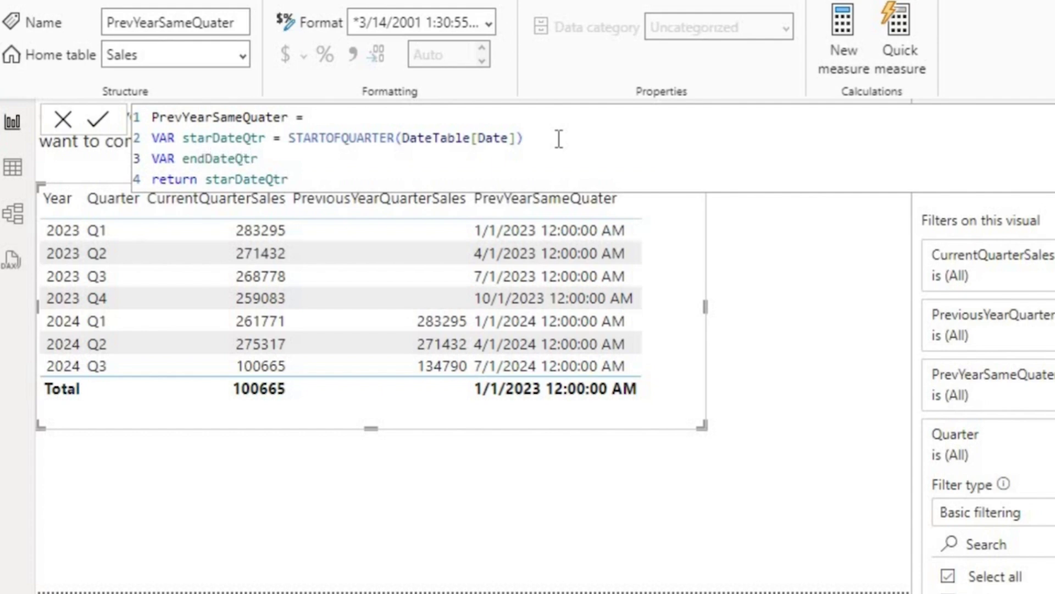
{"action": "type", "text": "="}
{"action": "type", "text": "end"}
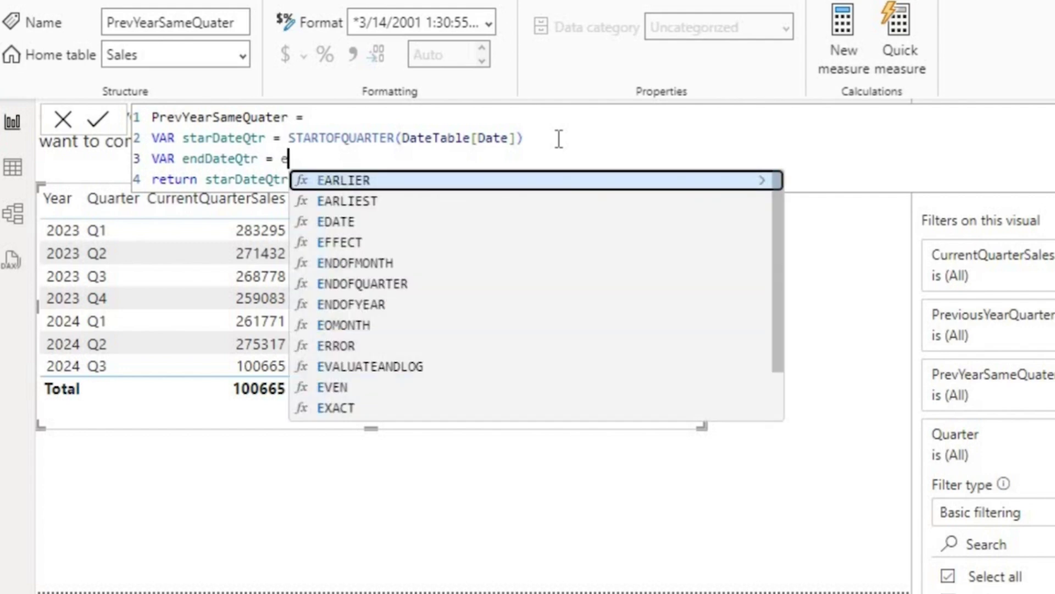
{"action": "key", "text": "Down"}
{"action": "key", "text": "Down"}
{"action": "key", "text": "Up"}
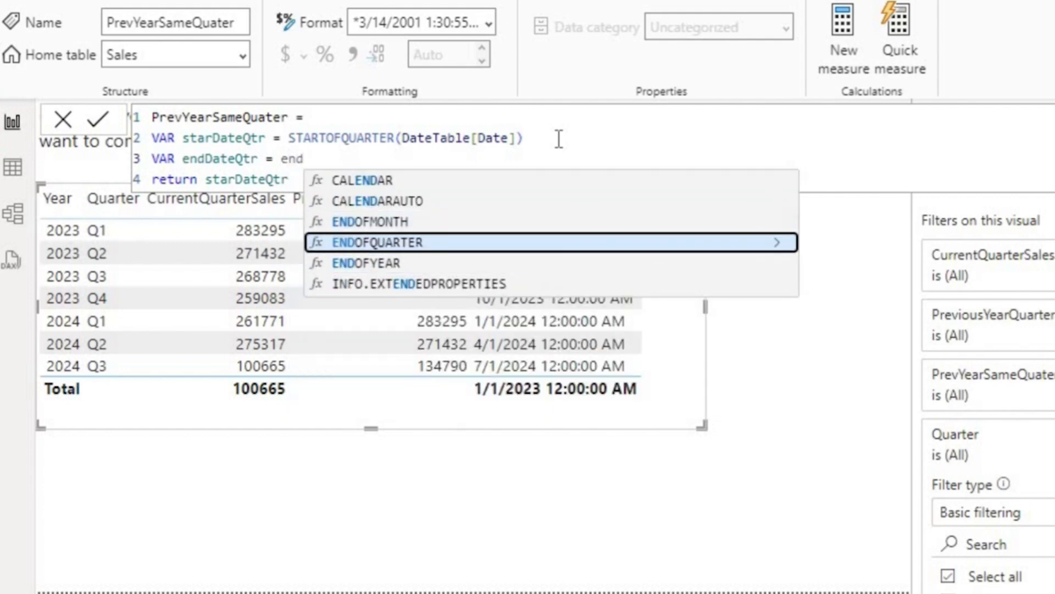
{"action": "key", "text": "Tab"}
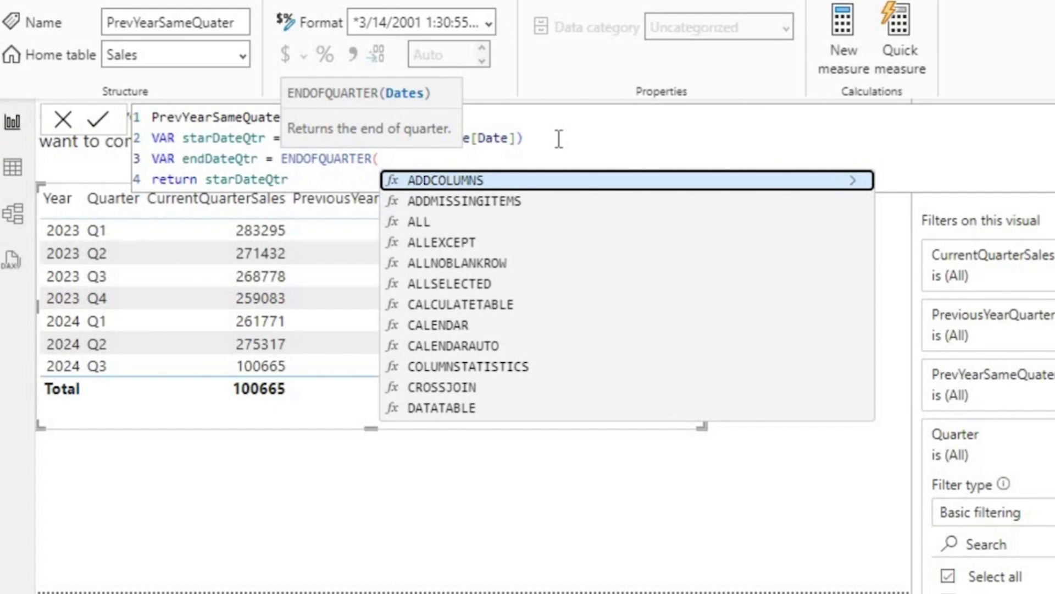
{"action": "type", "text": "date"}
{"action": "key", "text": "Down"}
{"action": "key", "text": "Down"}
{"action": "key", "text": "Down"}
{"action": "key", "text": "Down"}
{"action": "key", "text": "Down"}
{"action": "key", "text": "Down"}
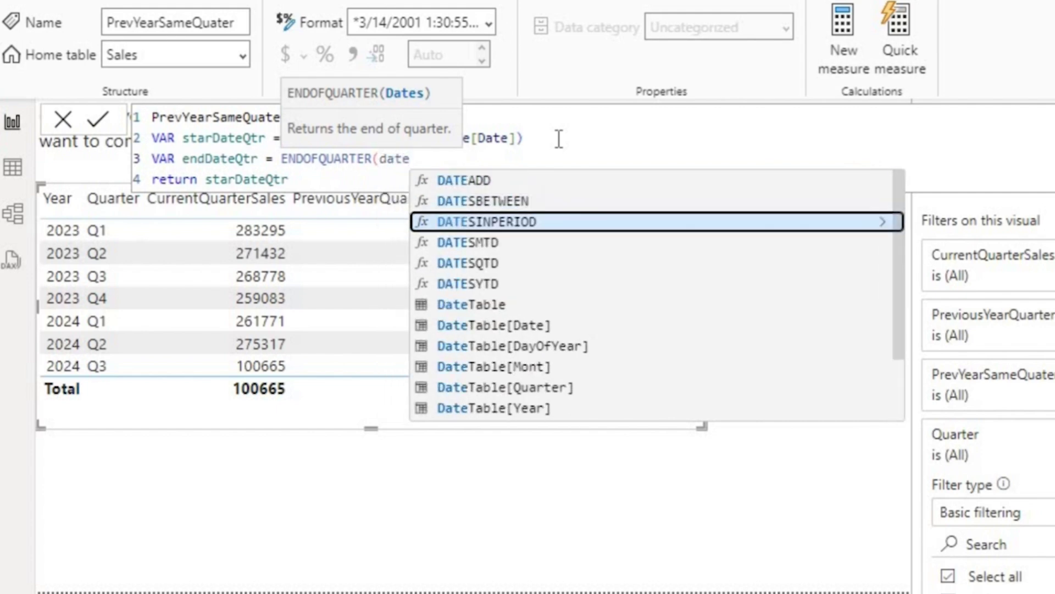
{"action": "key", "text": "Down"}
{"action": "key", "text": "Tab"}
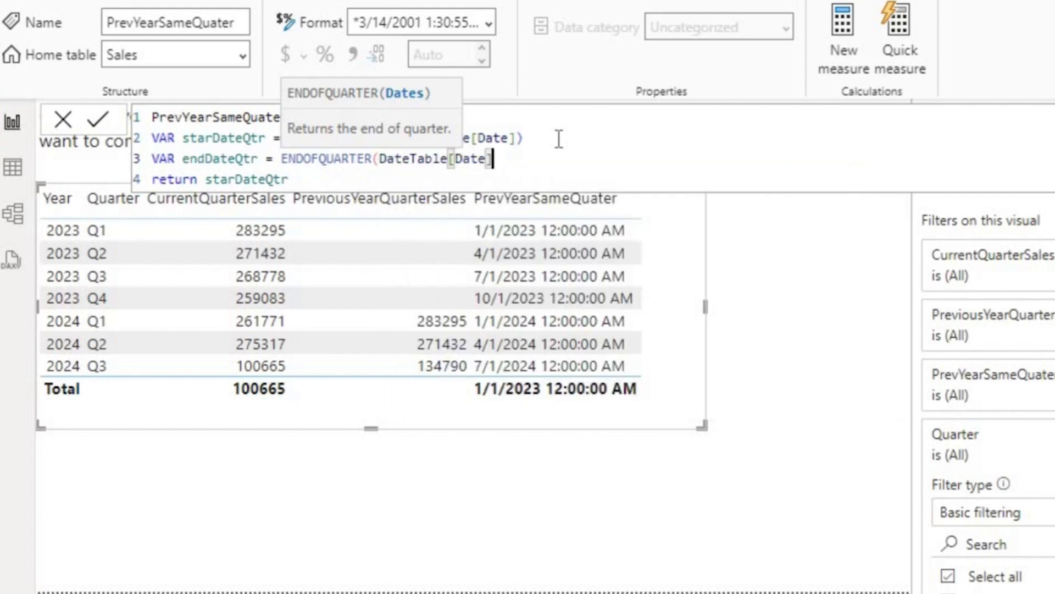
{"action": "type", "text": ")"}
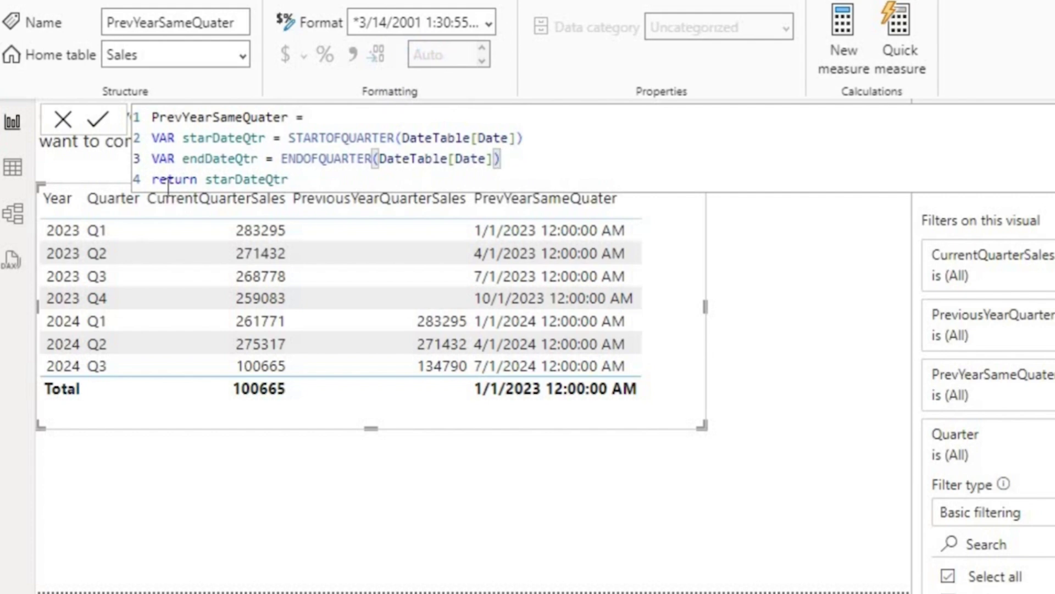
Change the measure's return expression to endDateQtr and commit the formula.
{"action": "double_click", "coordinate": [221, 159]}
{"action": "key", "text": "ctrl+c"}
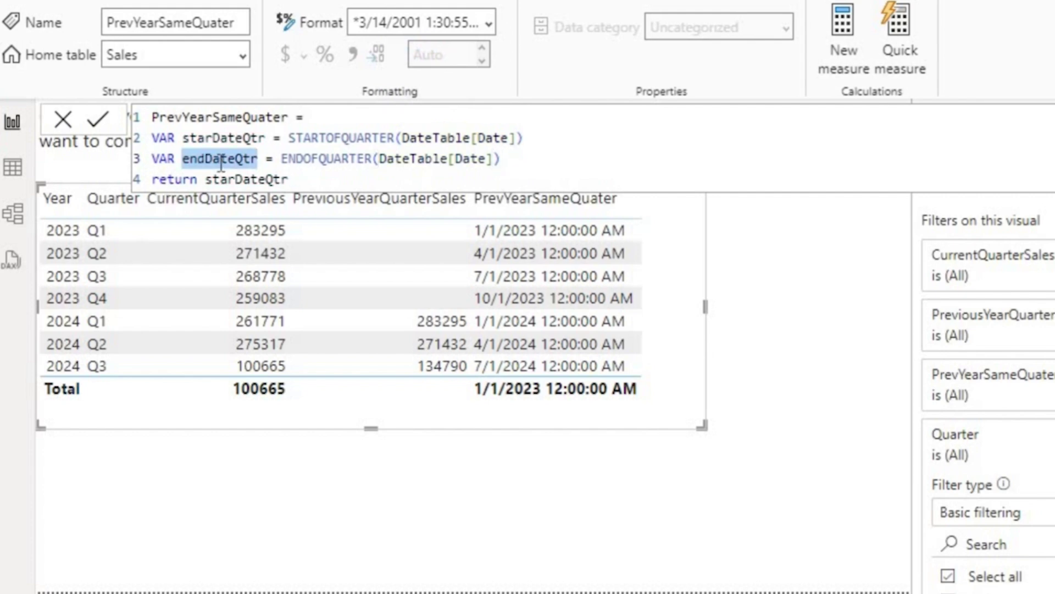
{"action": "double_click", "coordinate": [226, 180]}
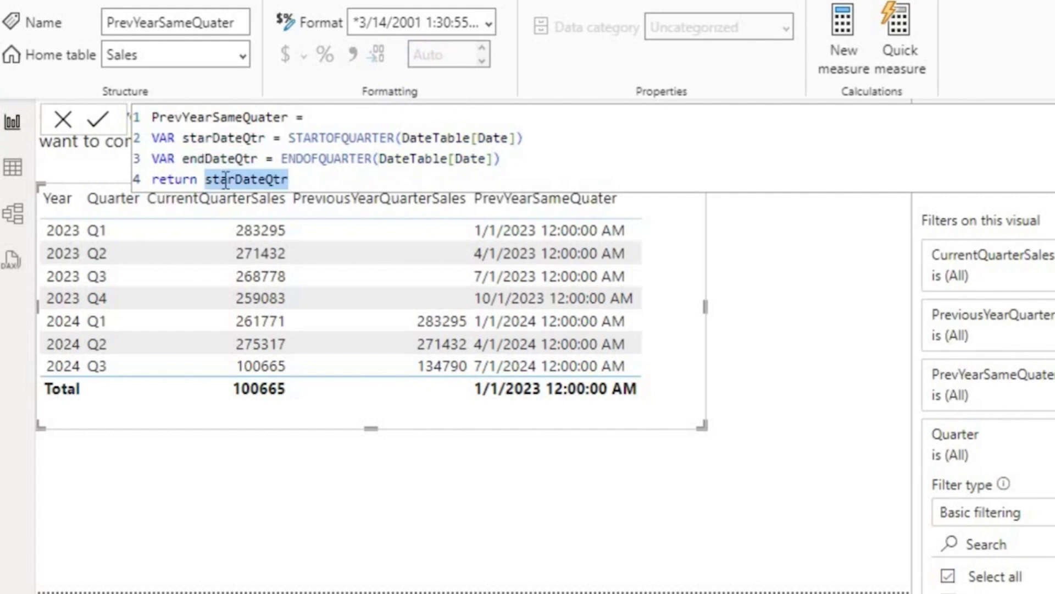
{"action": "key", "text": "ctrl+v"}
{"action": "left_click", "coordinate": [98, 119]}
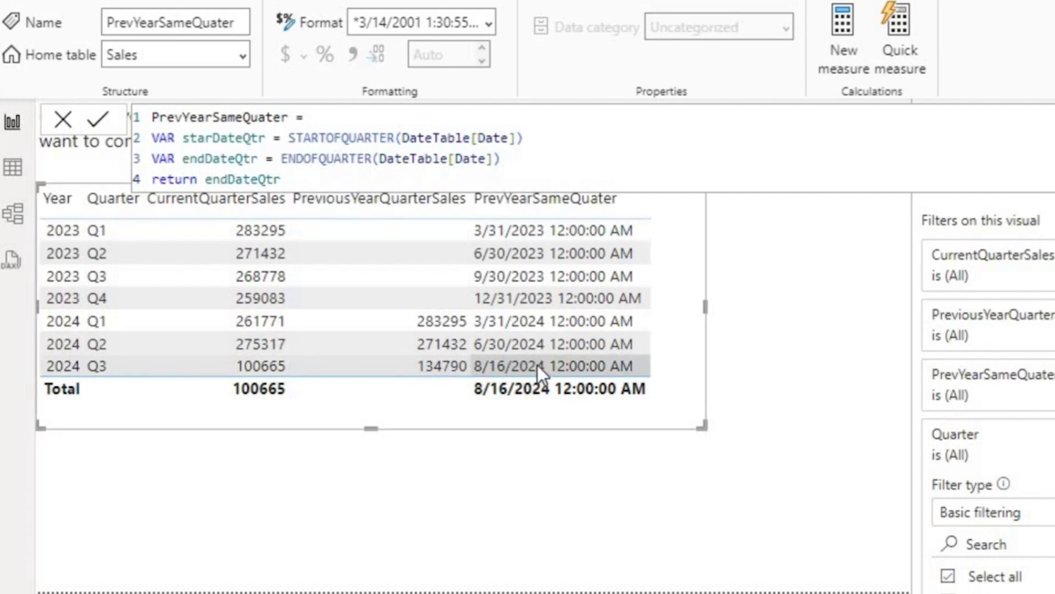
Wrap the STARTOFQUARTER expression of starDateQtr in SAMEPERIODLASTYEAR, including the closing parenthesis.
{"action": "double_click", "coordinate": [288, 140]}
{"action": "type", "text": "same"}
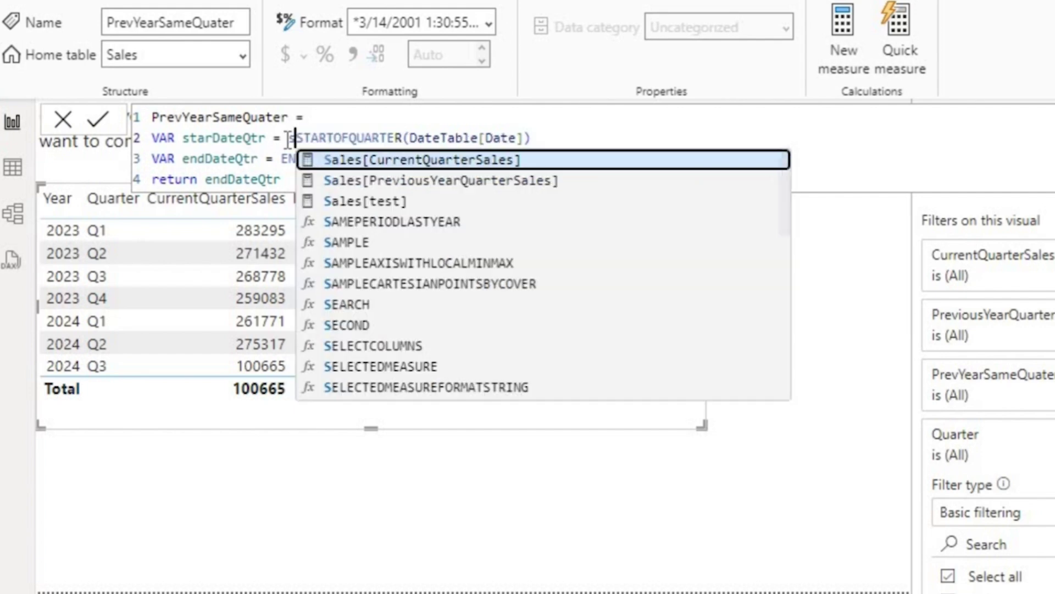
{"action": "key", "text": "Tab"}
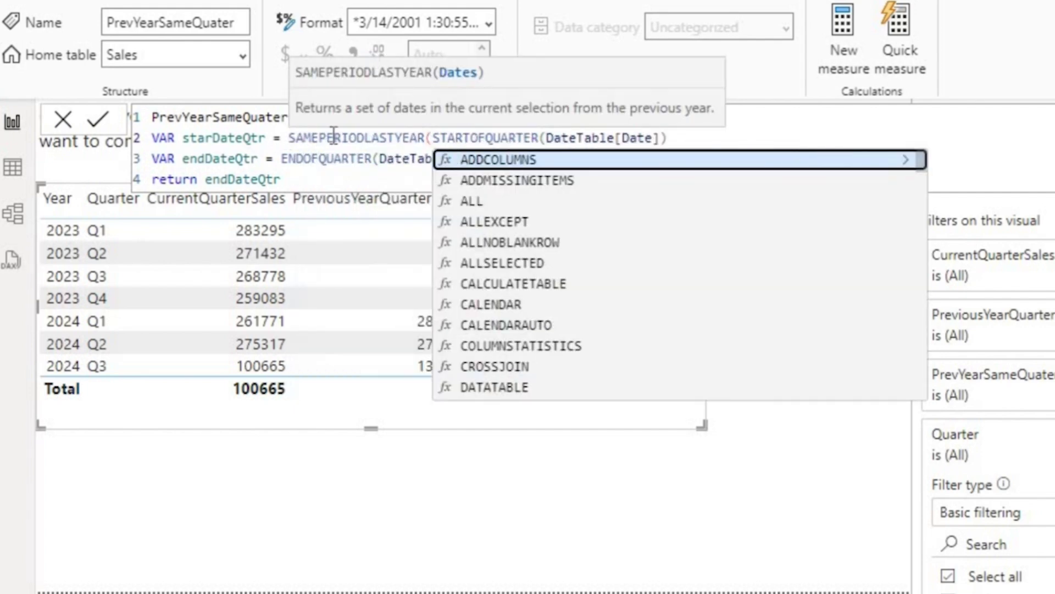
{"action": "left_click", "coordinate": [702, 129]}
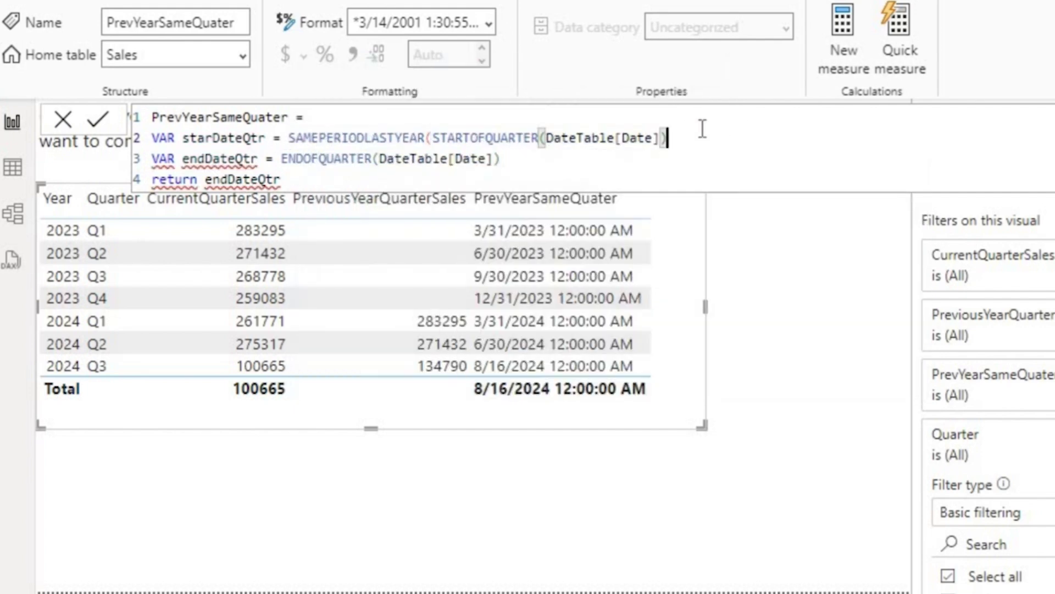
{"action": "type", "text": ")"}
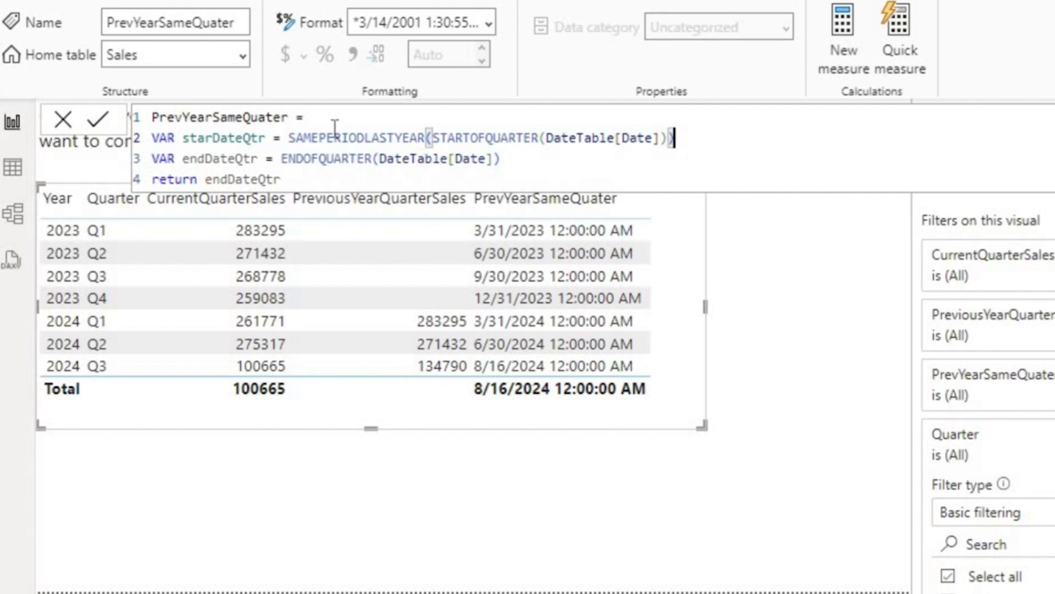
Wrap the ENDOFQUARTER expression of endDateQtr in SAMEPERIODLASTYEAR, commit the measure, and check the 2024 Q3 date in the table.
{"action": "left_click", "coordinate": [282, 158]}
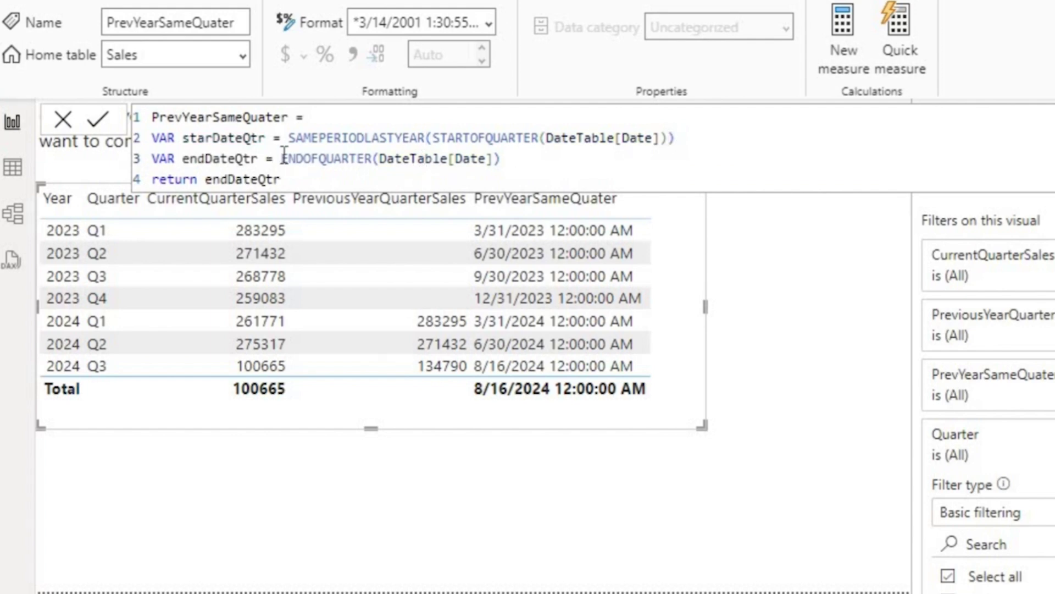
{"action": "type", "text": "SAMEPERIODLASTYEAR("}
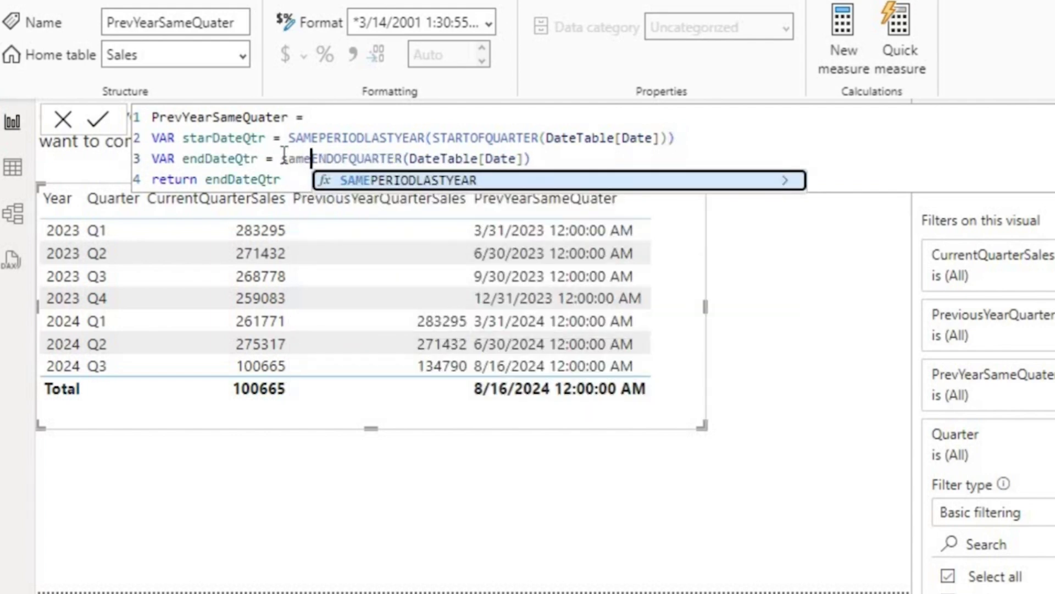
{"action": "left_click", "coordinate": [656, 162]}
{"action": "type", "text": ")"}
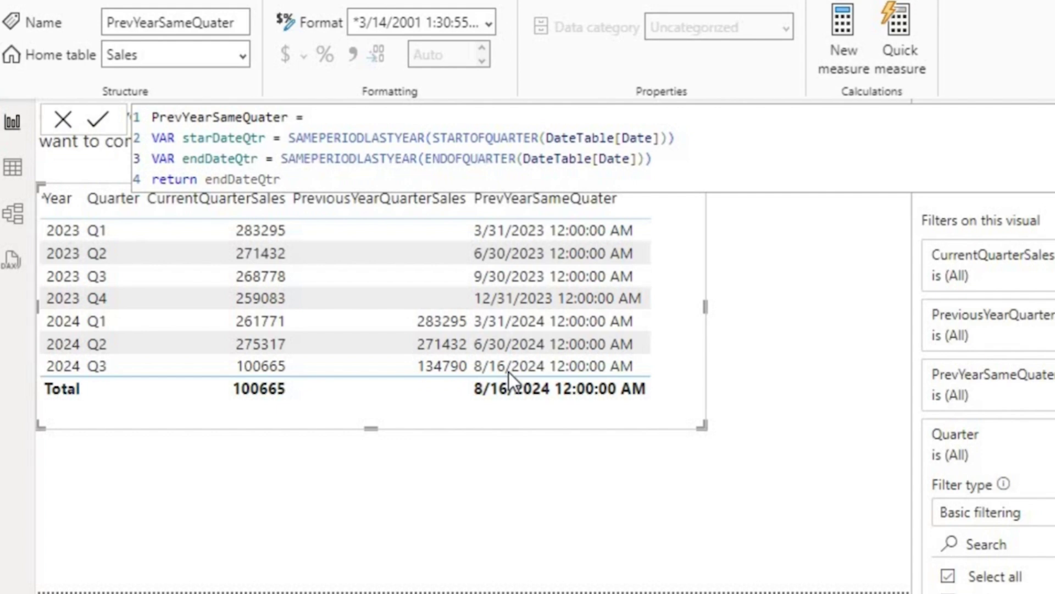
{"action": "left_click", "coordinate": [486, 367]}
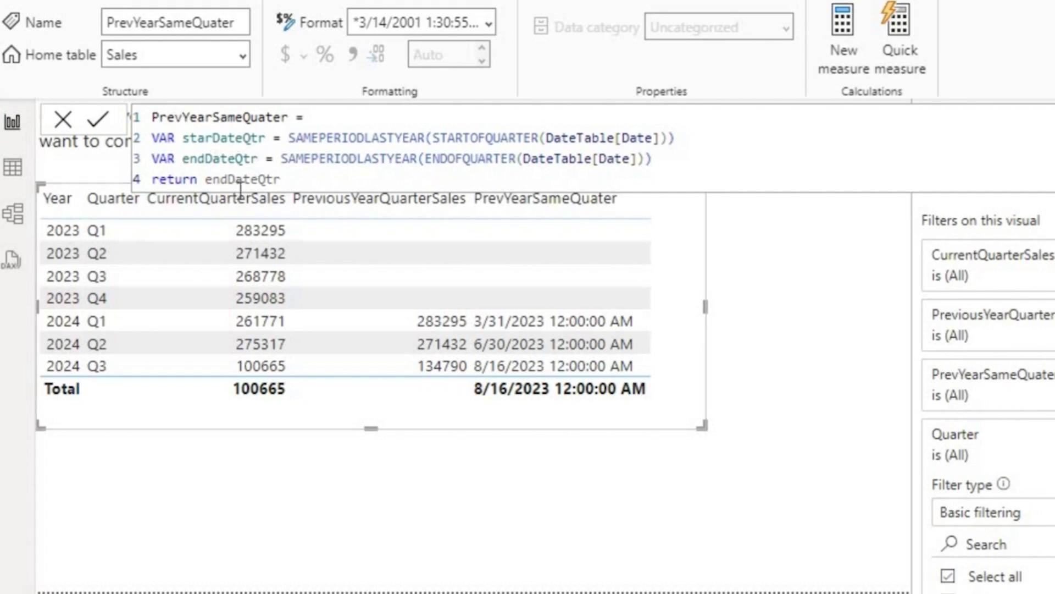
Add a variable dayPassed below endDateQtr and start its DATEDIFF expression with starDateQtr as the first date.
{"action": "left_click", "coordinate": [680, 156]}
{"action": "key", "text": "shift+Return"}
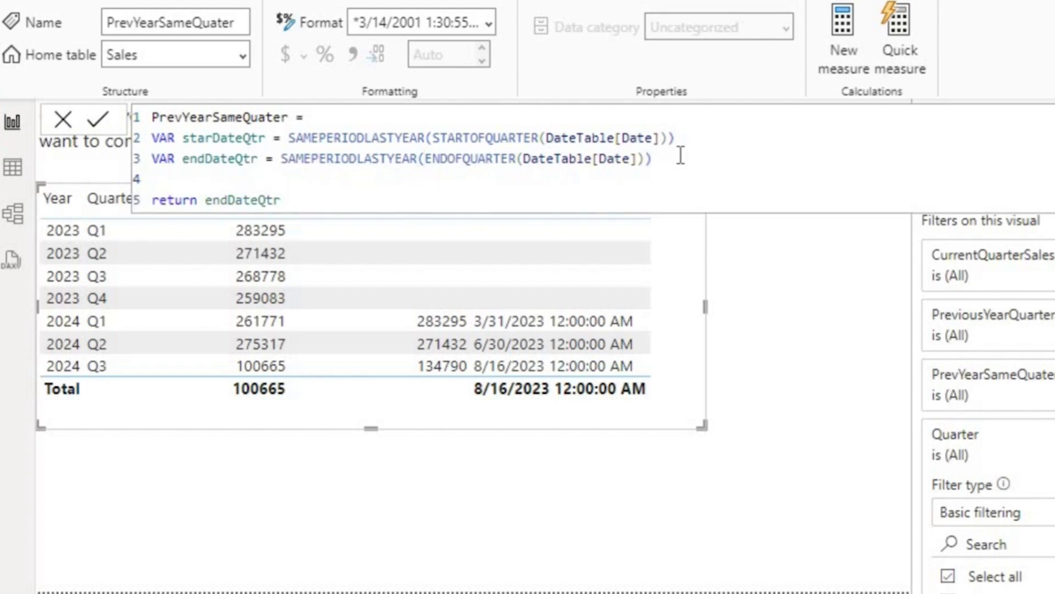
{"action": "type", "text": "VAR dayPa"}
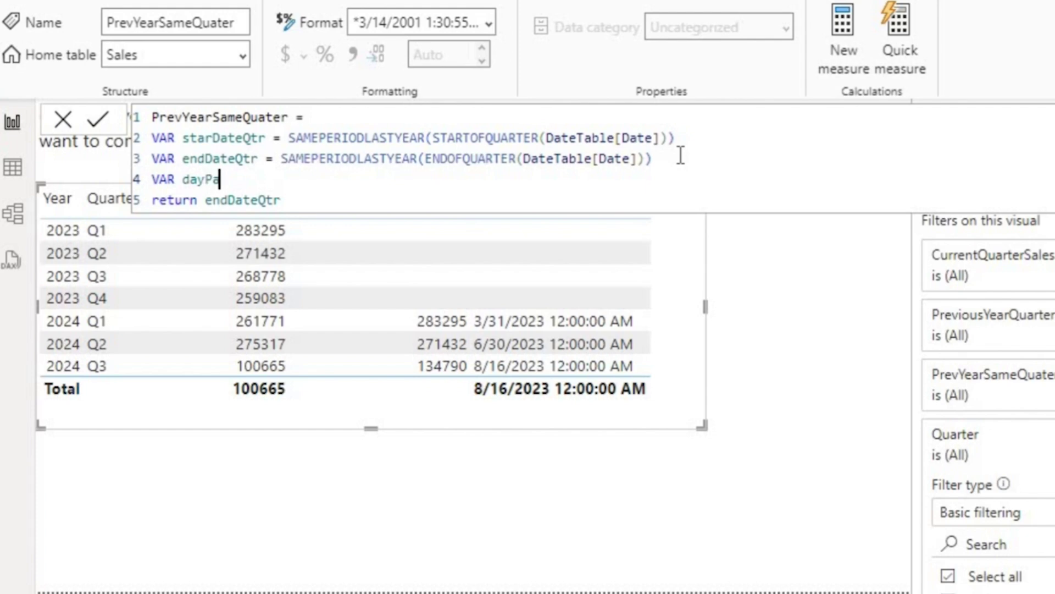
{"action": "type", "text": "ssed = diff"}
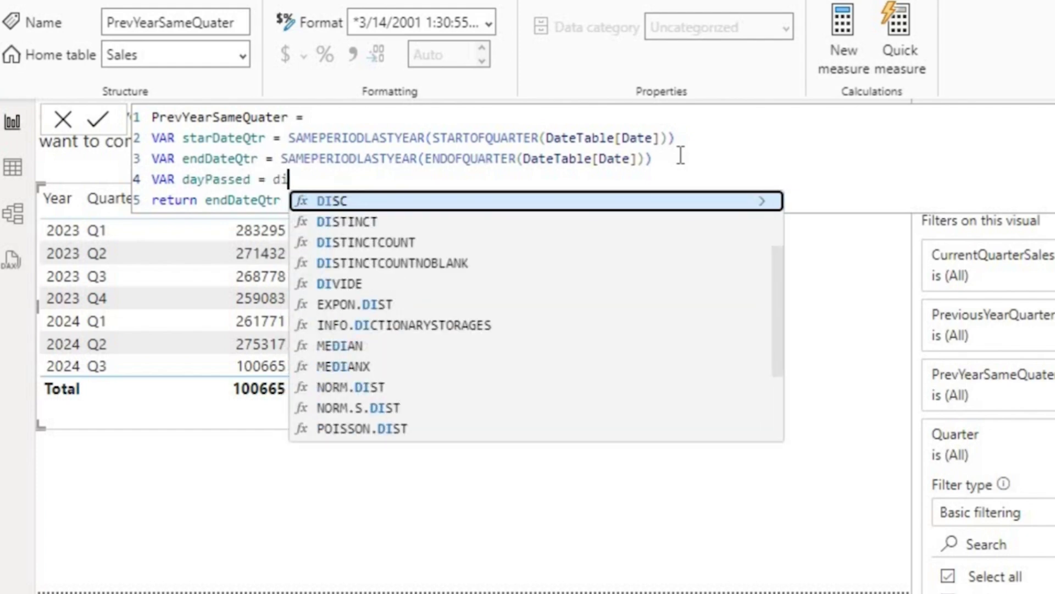
{"action": "key", "text": "BackSpace"}
{"action": "key", "text": "BackSpace"}
{"action": "key", "text": "BackSpace"}
{"action": "key", "text": "BackSpace"}
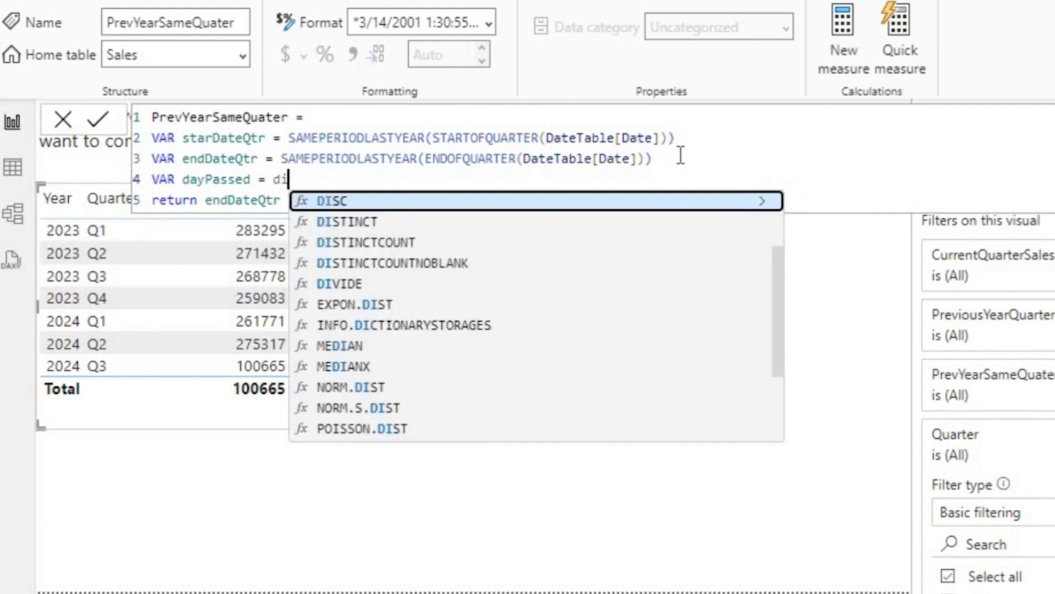
{"action": "type", "text": "dat"}
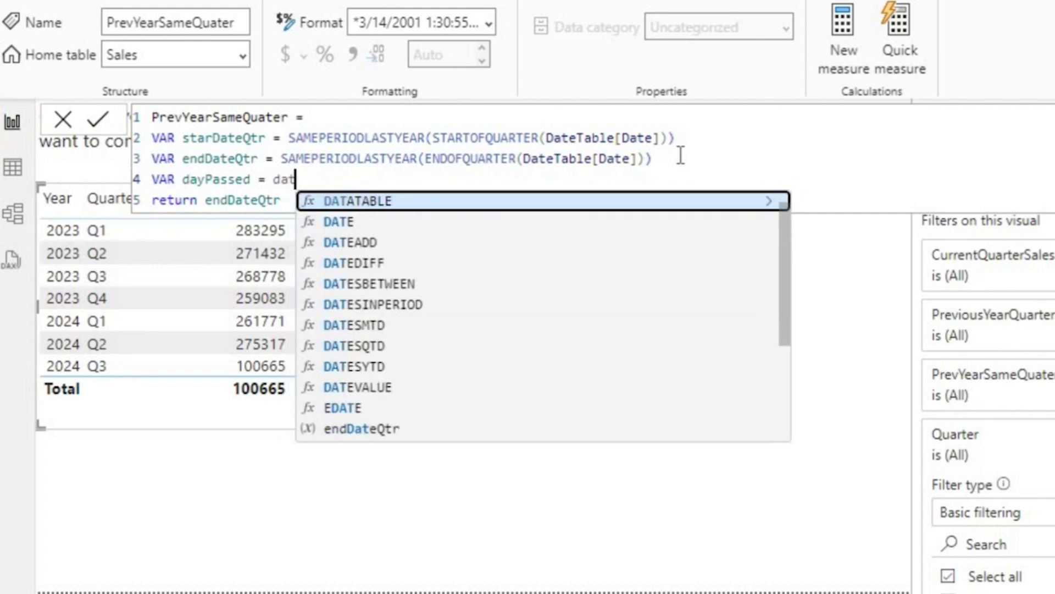
{"action": "type", "text": "edi"}
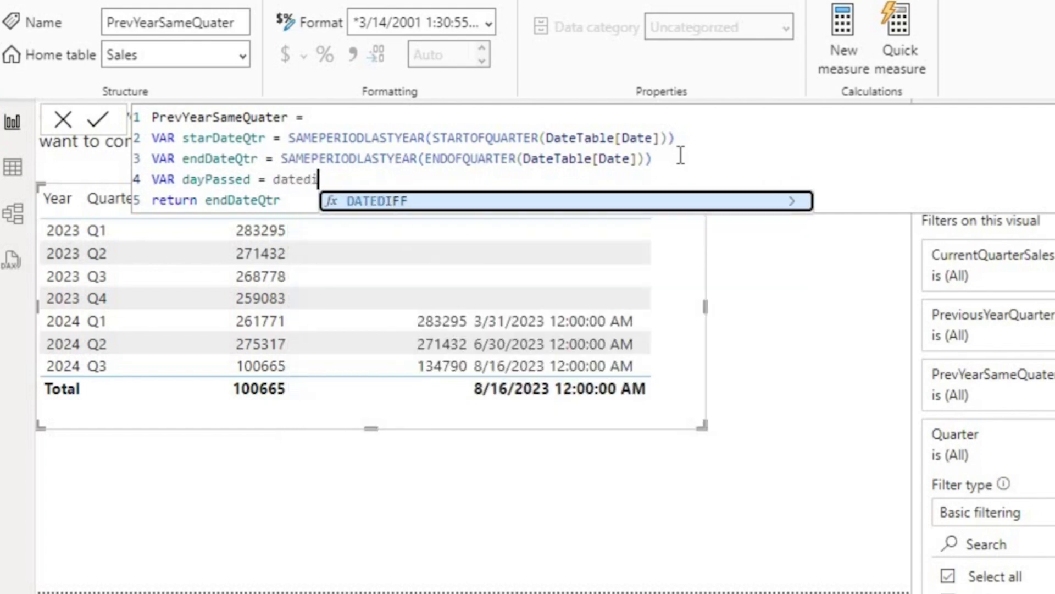
{"action": "key", "text": "Tab"}
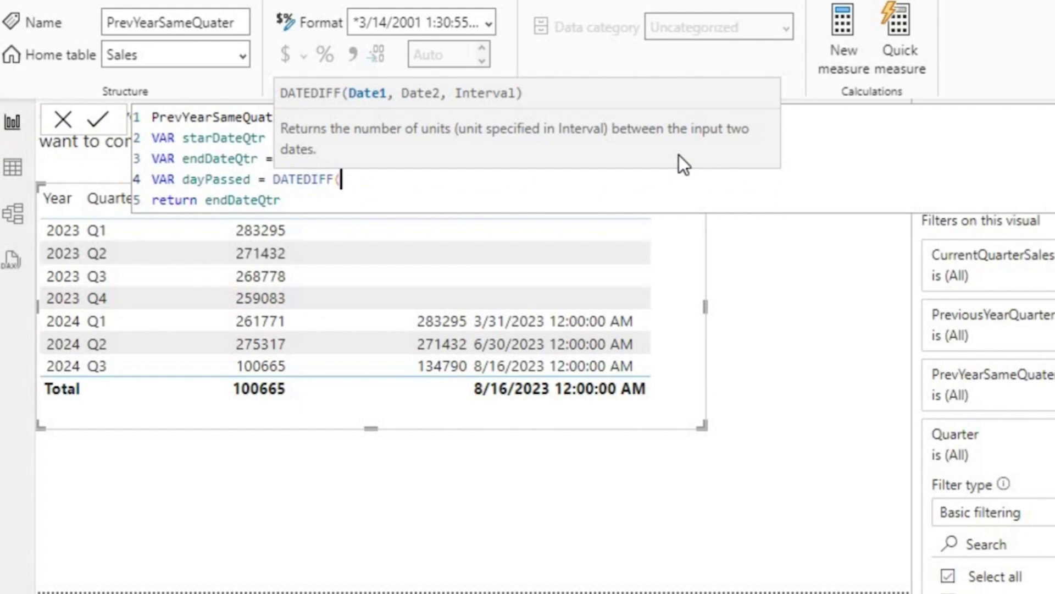
{"action": "type", "text": "start"}
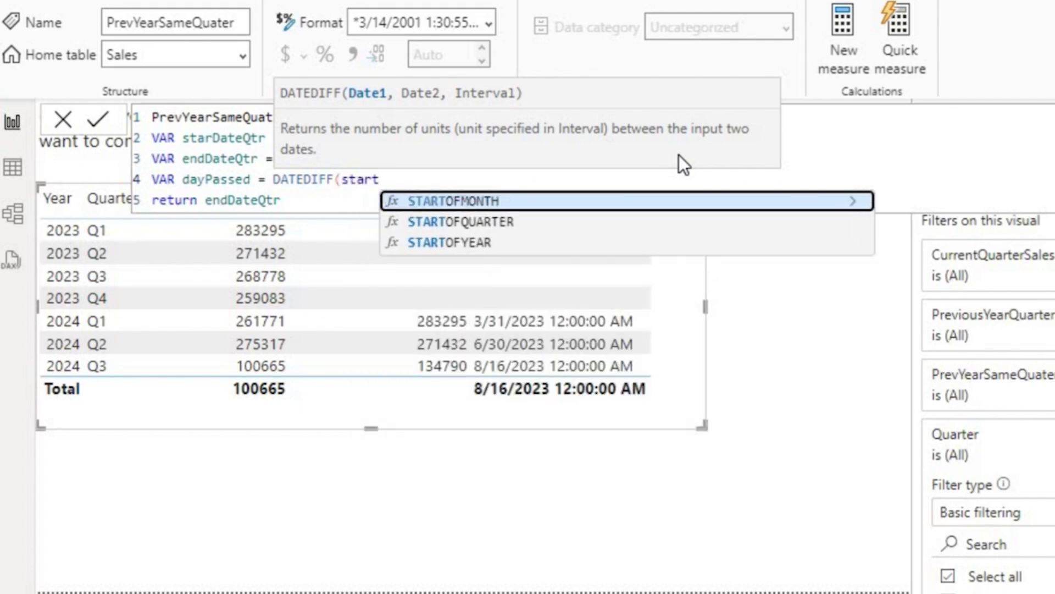
{"action": "key", "text": "BackSpace"}
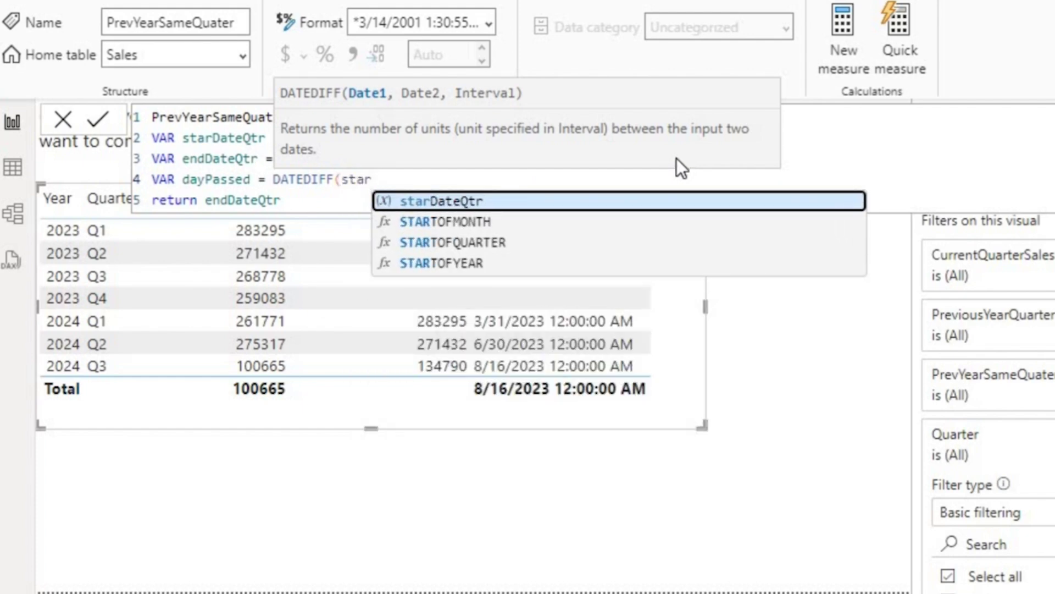
{"action": "left_click", "coordinate": [468, 201]}
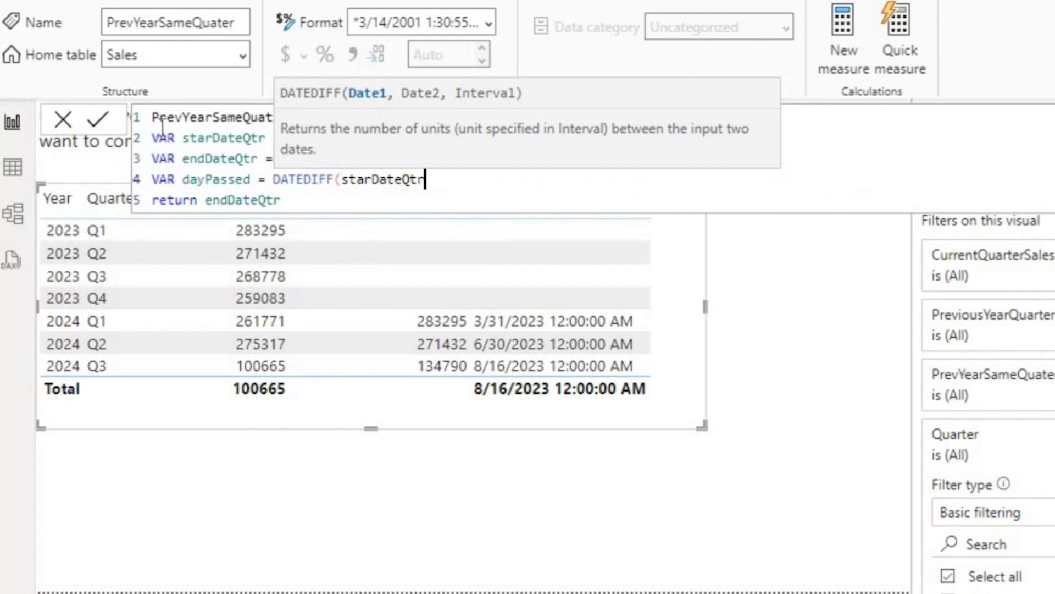
Rename starDateQtr to startDateQtr in its definition and in the DATEDIFF argument, removing the leftover duplicate text.
{"action": "left_click", "coordinate": [213, 138]}
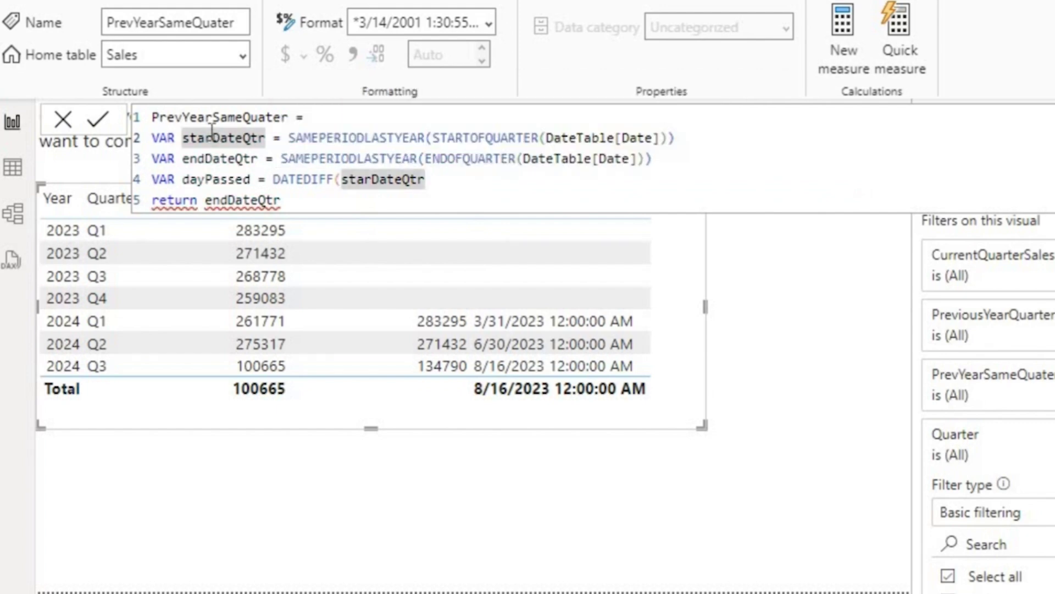
{"action": "type", "text": "t"}
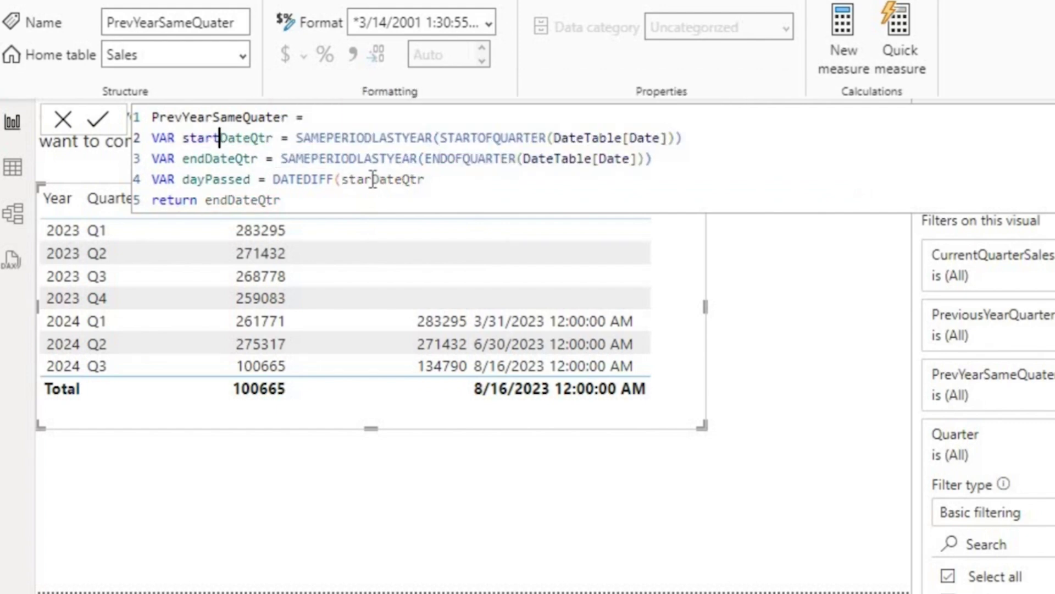
{"action": "left_click", "coordinate": [373, 180]}
{"action": "type", "text": "t"}
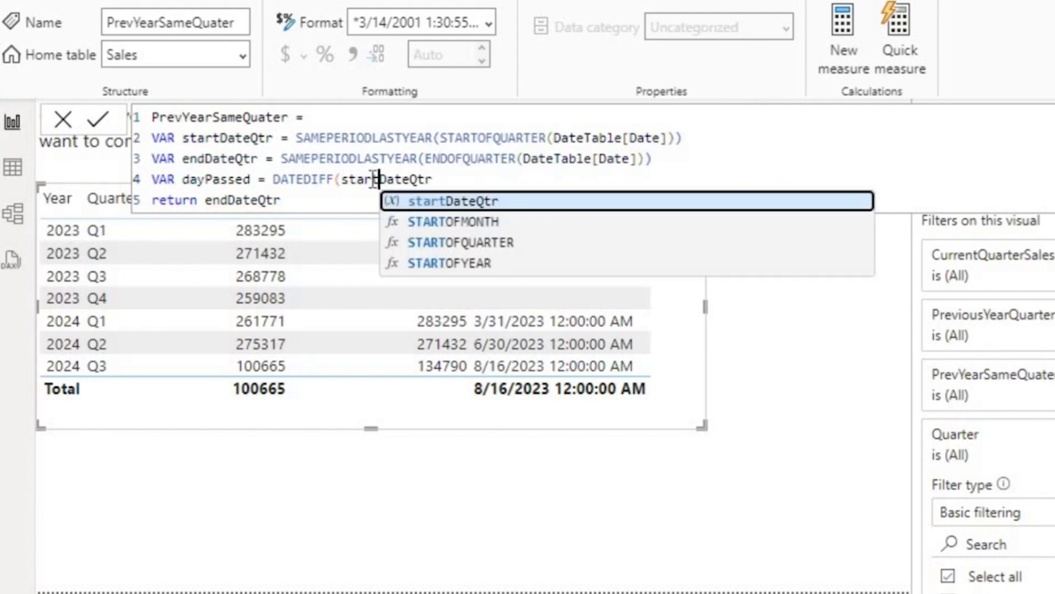
{"action": "left_click", "coordinate": [470, 204]}
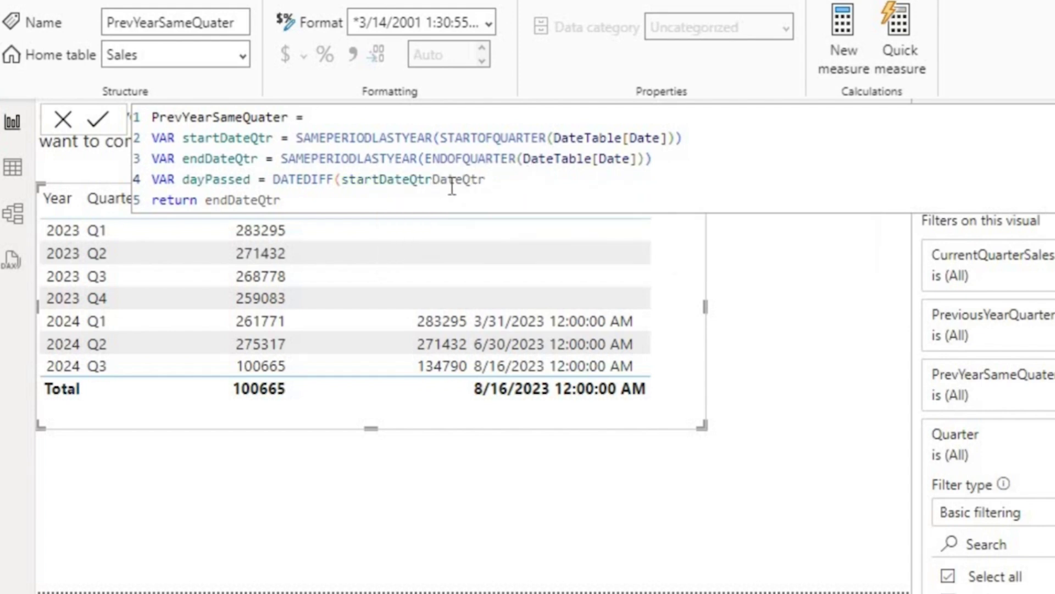
{"action": "left_click", "coordinate": [490, 181]}
{"action": "key", "text": "BackSpace"}
{"action": "key", "text": "BackSpace"}
{"action": "key", "text": "BackSpace"}
{"action": "key", "text": "BackSpace"}
{"action": "key", "text": "BackSpace"}
{"action": "key", "text": "BackSpace"}
{"action": "key", "text": "BackSpace"}
Complete the dayPassed DATEDIFF with endDateQtr + 1 as the second date and DAY as the interval.
{"action": "type", "text": ", "}
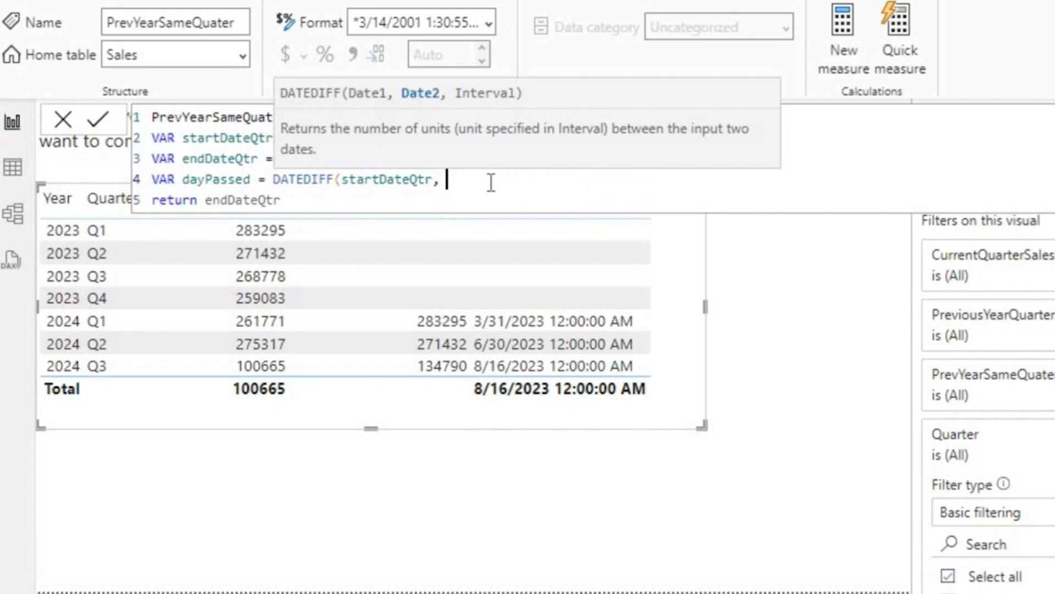
{"action": "type", "text": "e"}
{"action": "type", "text": "nd"}
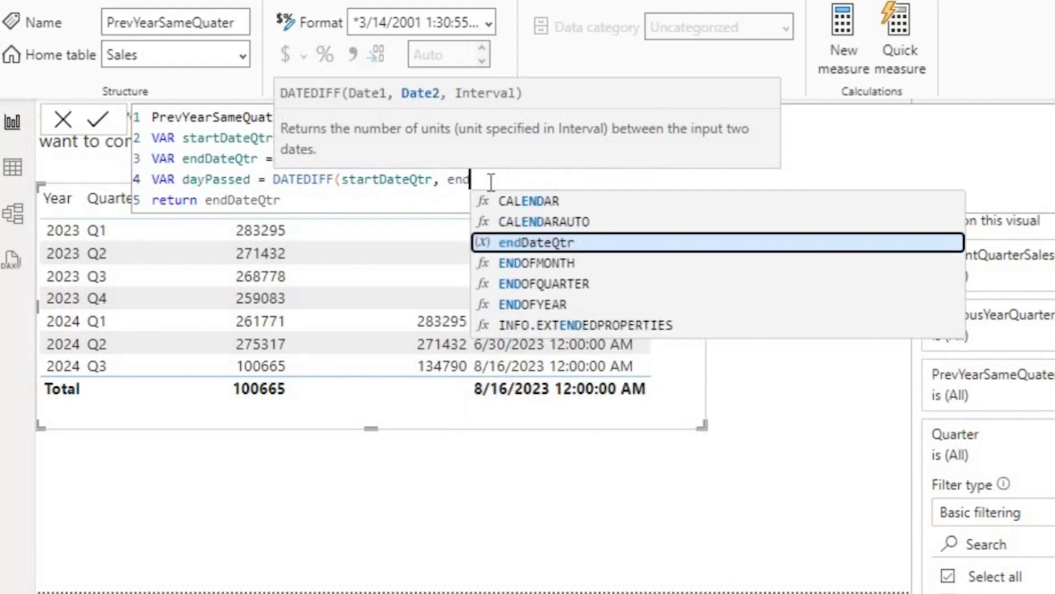
{"action": "key", "text": "Tab"}
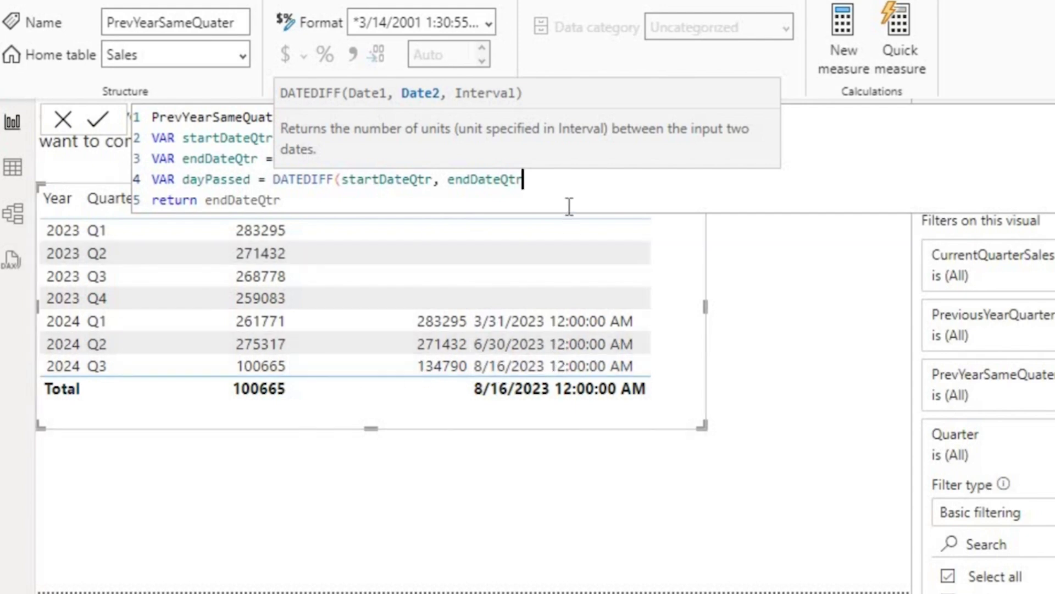
{"action": "type", "text": "-"}
{"action": "type", "text": "1"}
{"action": "type", "text": ","}
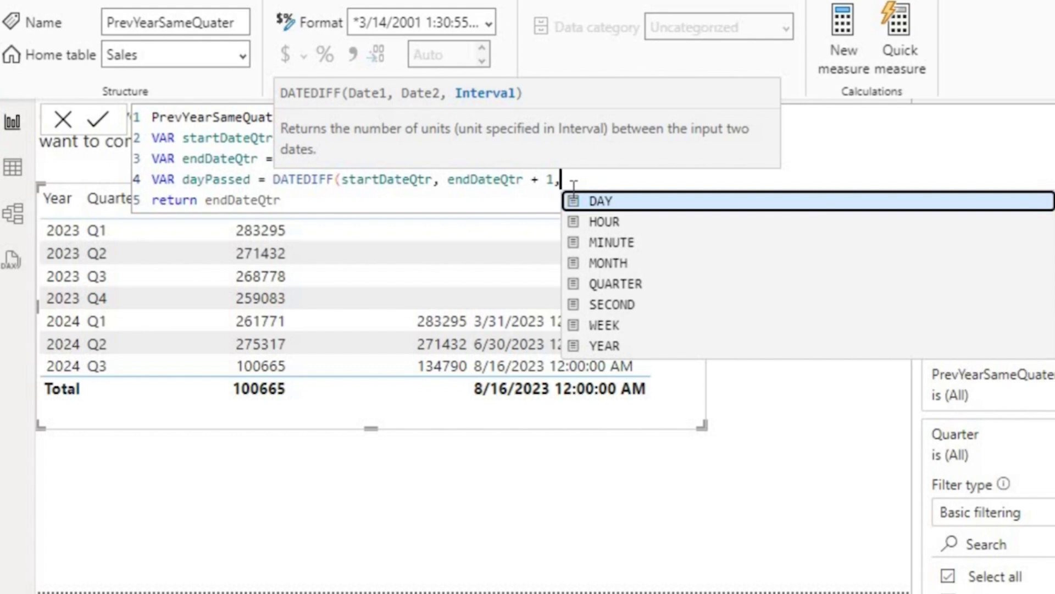
{"action": "key", "text": "Tab"}
{"action": "type", "text": ")"}
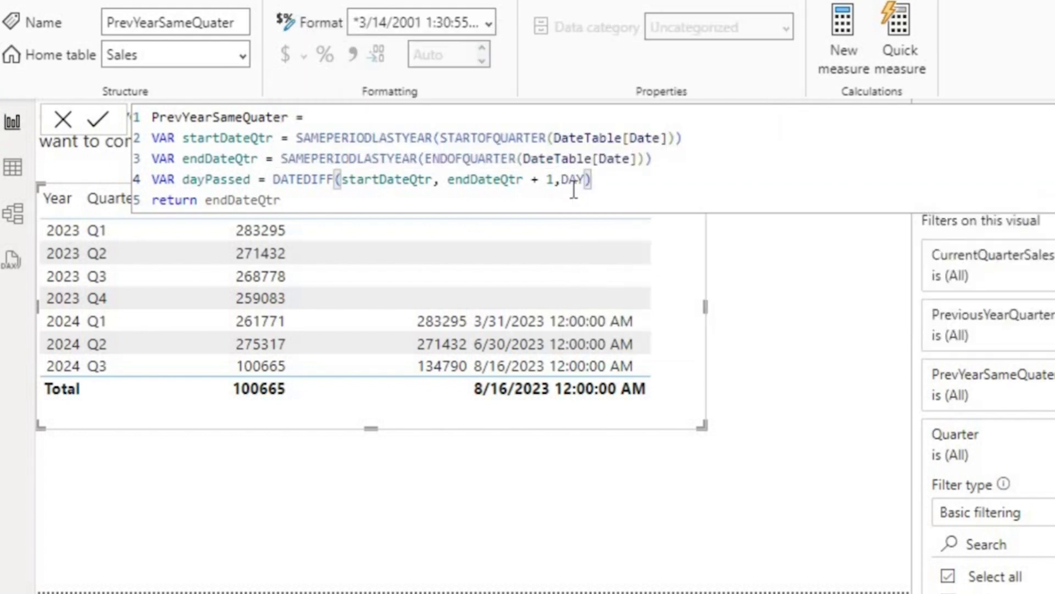
Change the measure's return expression from endDateQtr to dayPassed and commit the formula.
{"action": "double_click", "coordinate": [233, 180]}
{"action": "key", "text": "ctrl+c"}
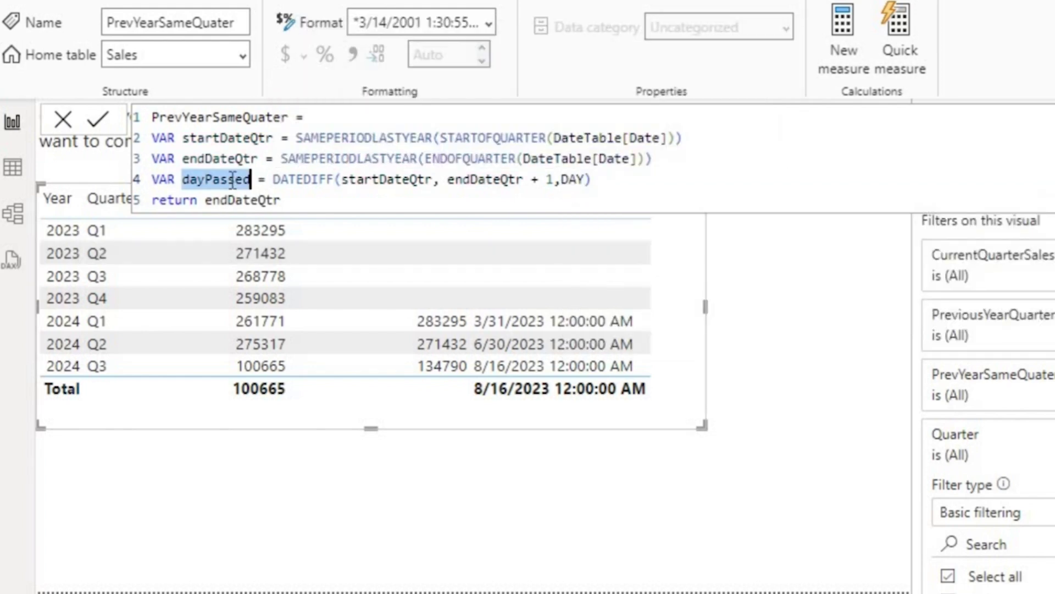
{"action": "double_click", "coordinate": [233, 201]}
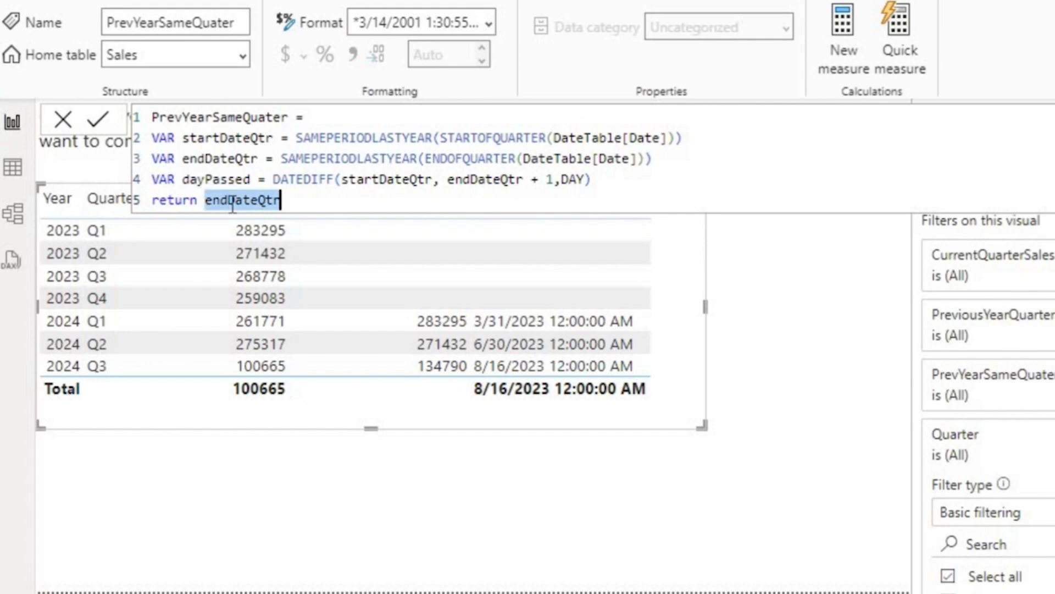
{"action": "key", "text": "ctrl+v"}
{"action": "left_click", "coordinate": [97, 119]}
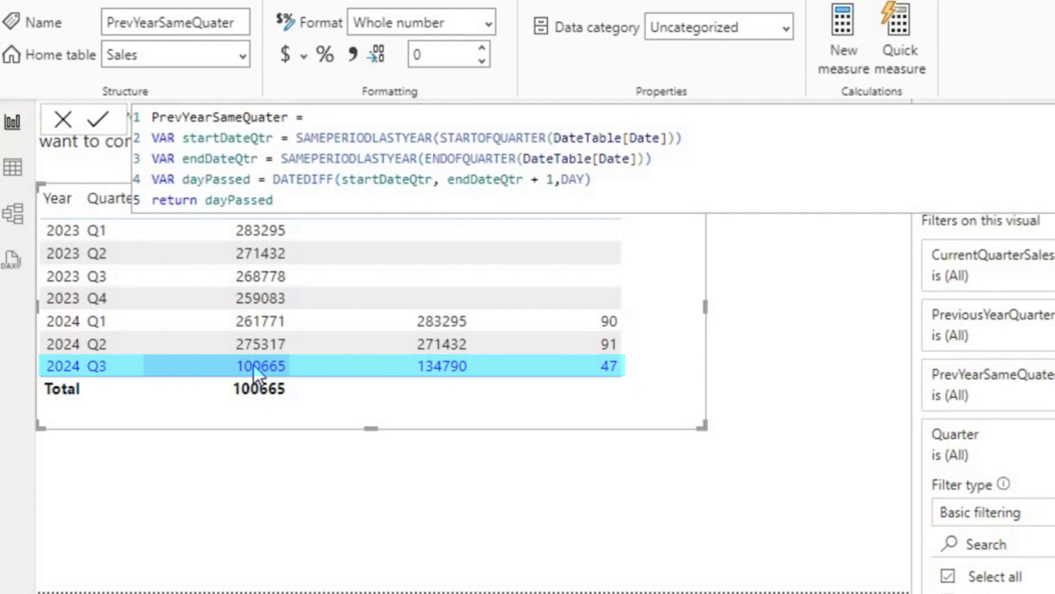
Highlight the 2024 quarter rows in the table to examine their day counts, then clear the selection.
{"action": "left_click", "coordinate": [605, 344], "text": "ctrl"}
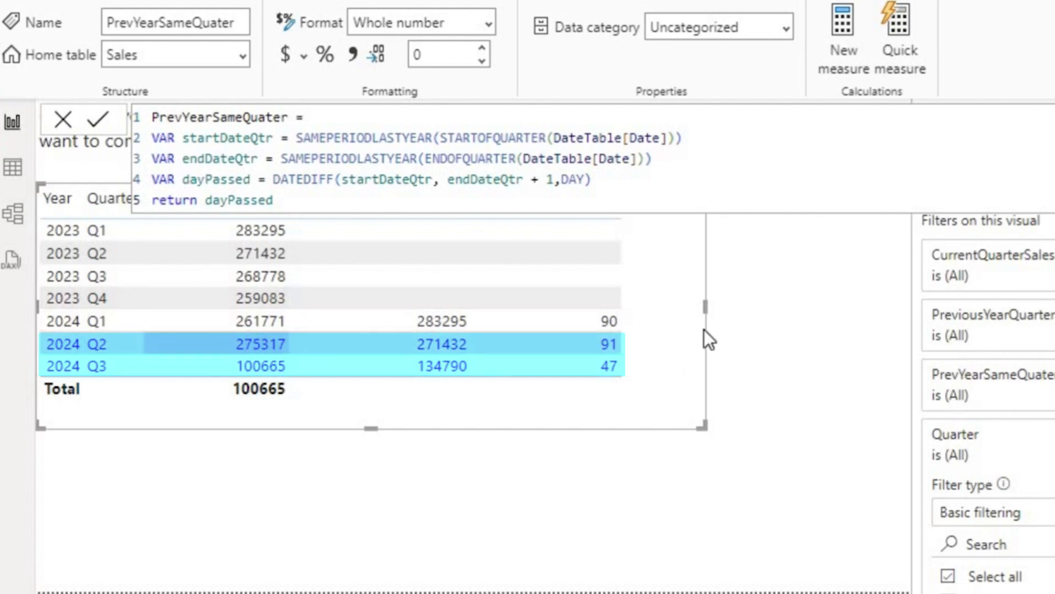
{"action": "left_click", "coordinate": [607, 321], "text": "ctrl"}
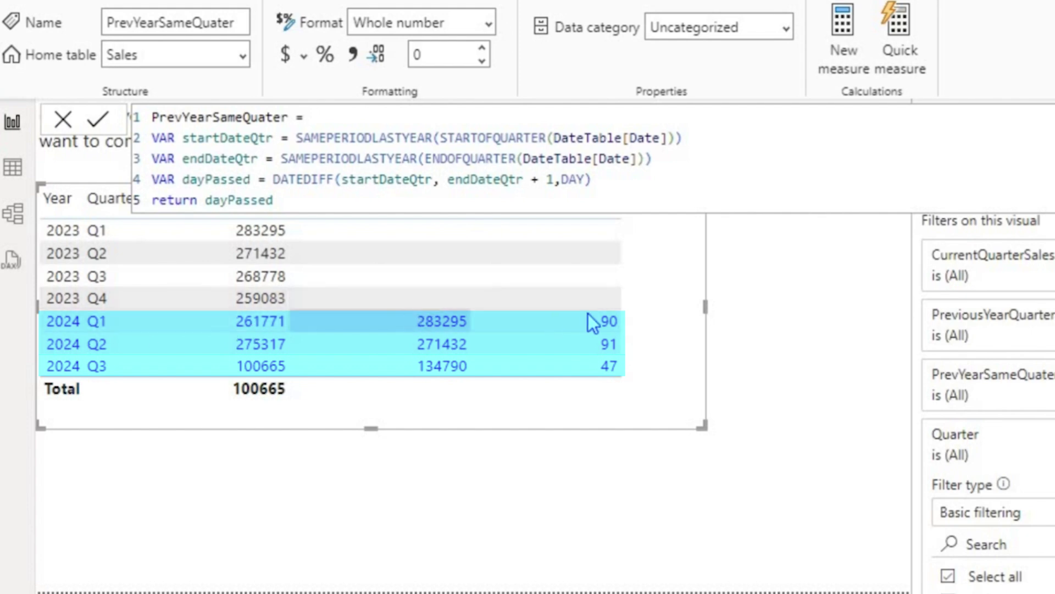
{"action": "left_click", "coordinate": [609, 323]}
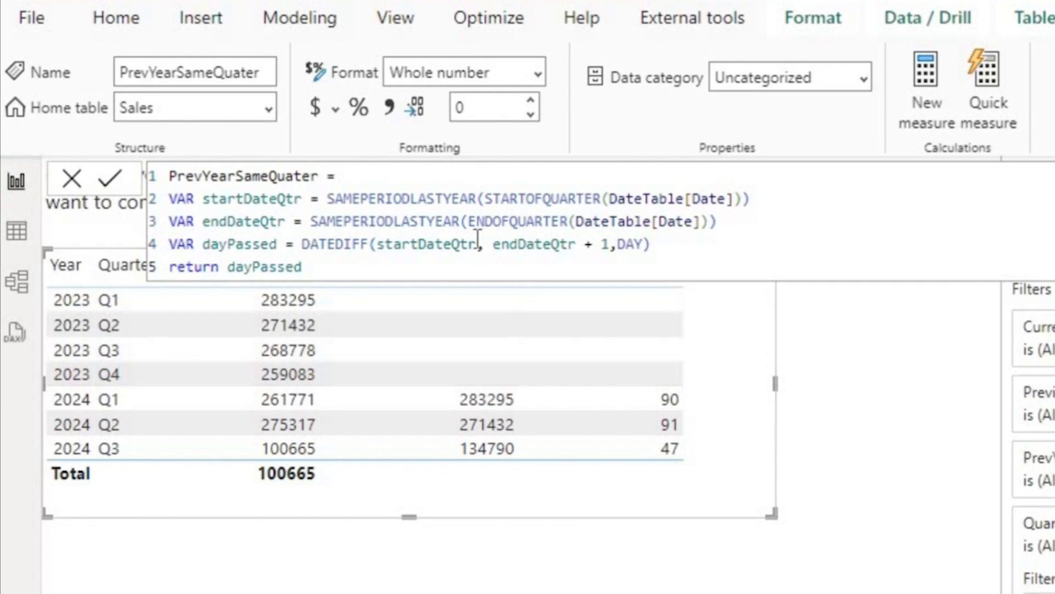
Add a prevYear variable after dayPassed in the PrevYearSameQuater formula and start its CALCULATE expression.
{"action": "left_click", "coordinate": [703, 244]}
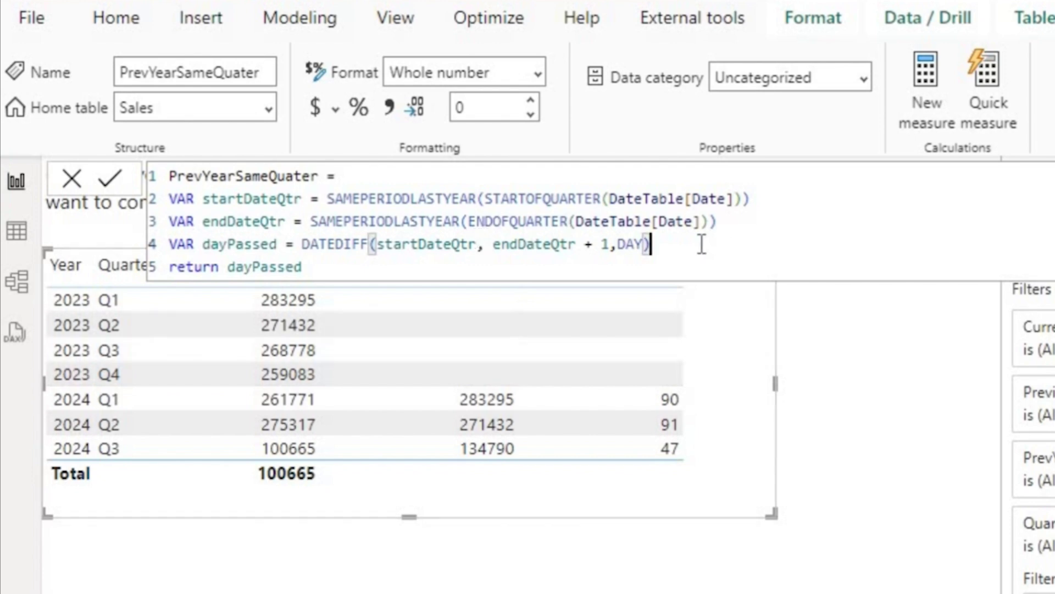
{"action": "key", "text": "Return"}
{"action": "type", "text": "VAR "}
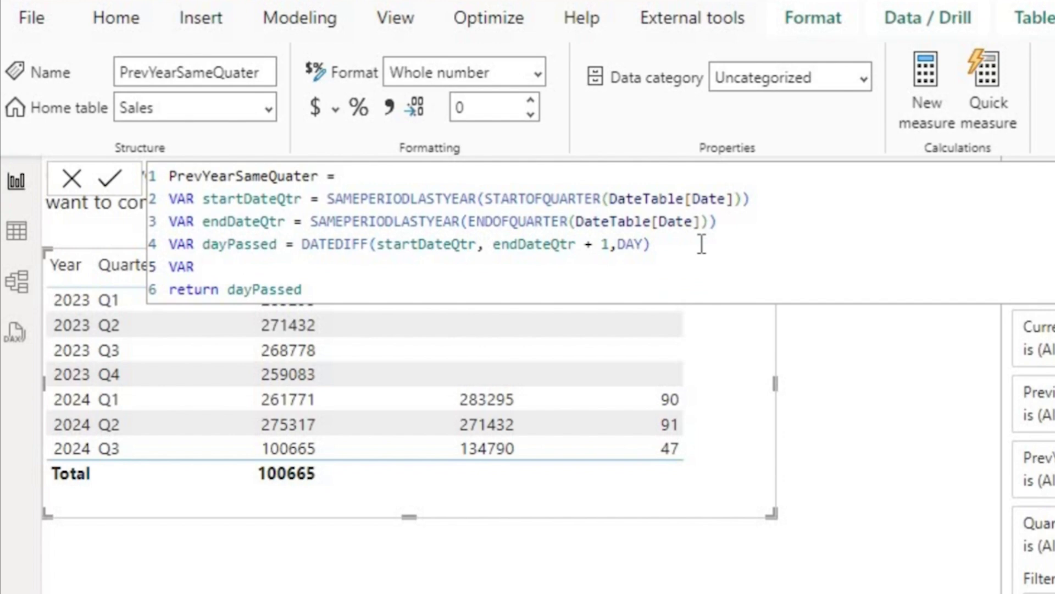
{"action": "type", "text": "prevYear "}
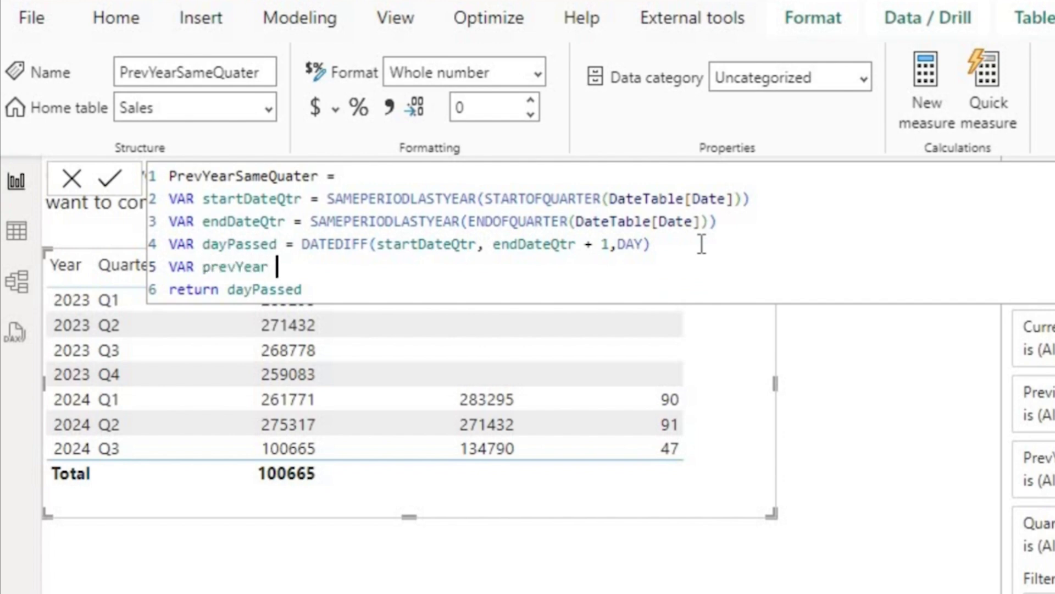
{"action": "type", "text": "= ca"}
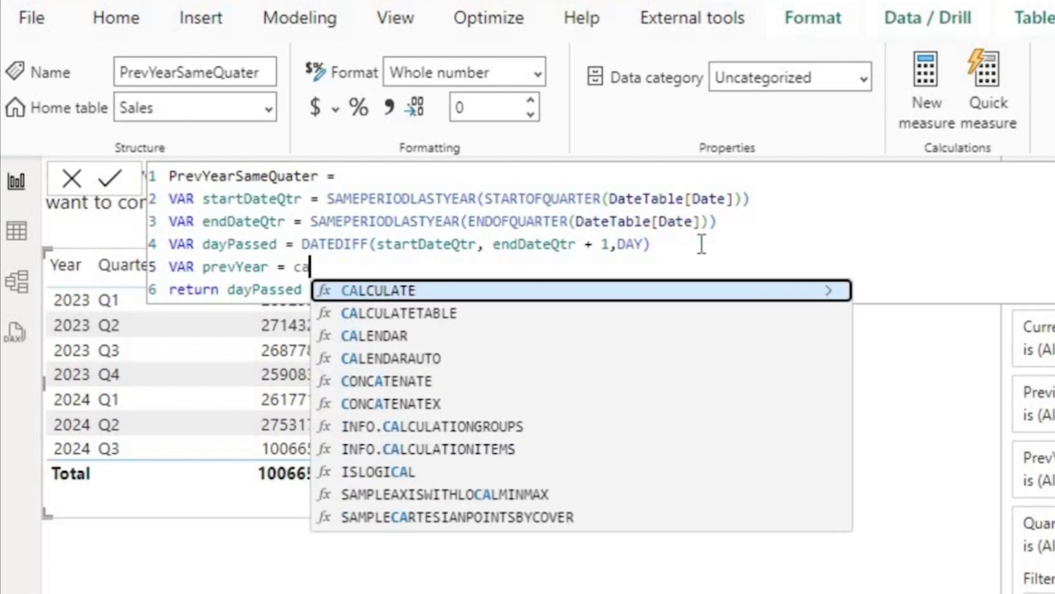
{"action": "key", "text": "Tab"}
Enter SUM(Sales[Sales]) as the expression argument of the prevYear CALCULATE.
{"action": "type", "text": "su"}
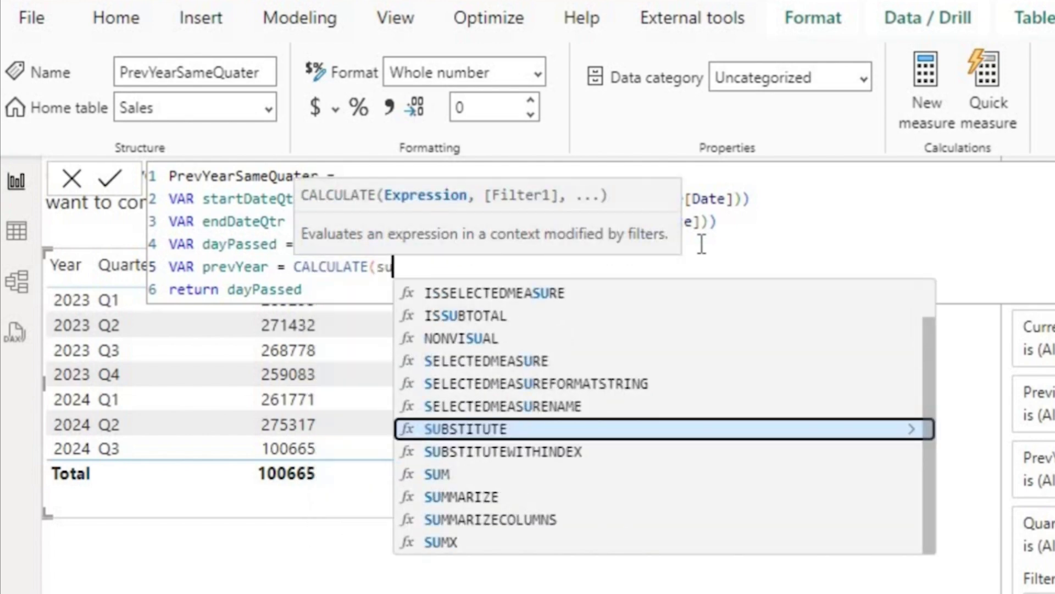
{"action": "type", "text": "m"}
{"action": "key", "text": "Tab"}
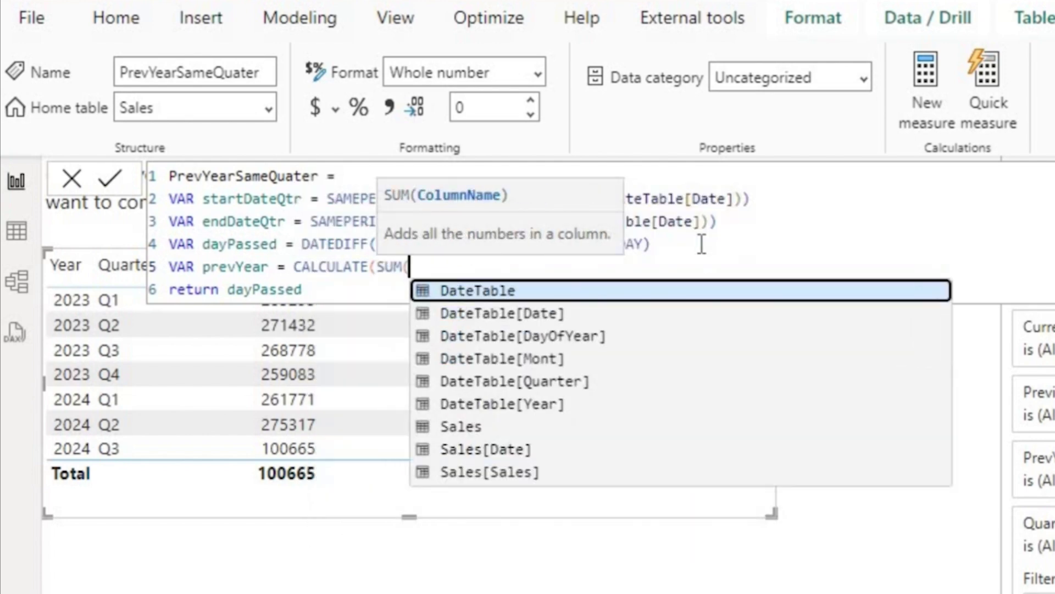
{"action": "type", "text": "sale"}
{"action": "key", "text": "Down"}
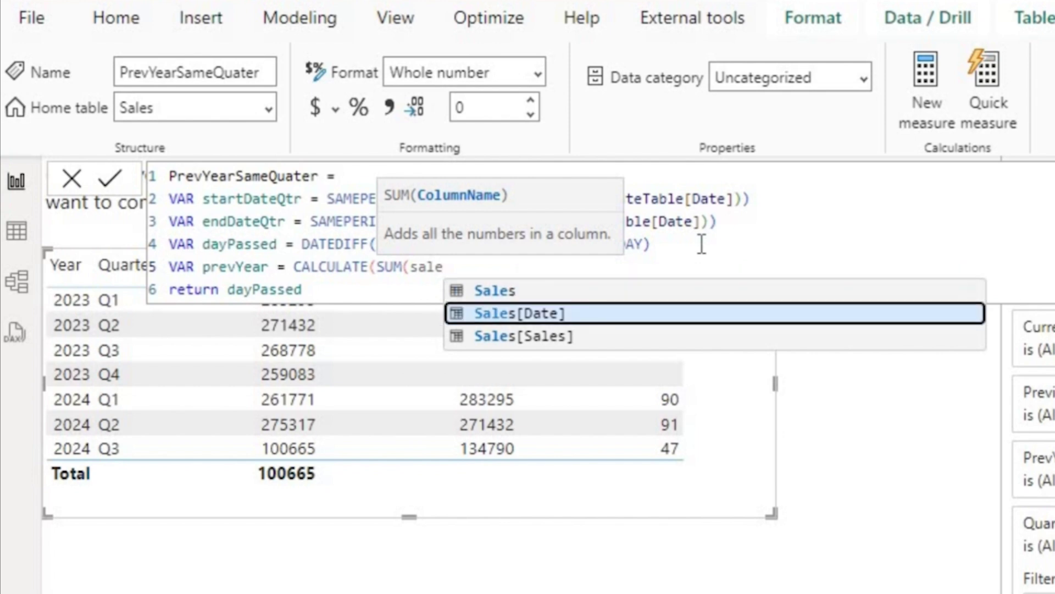
{"action": "key", "text": "Down"}
{"action": "key", "text": "Tab"}
{"action": "type", "text": "),"}
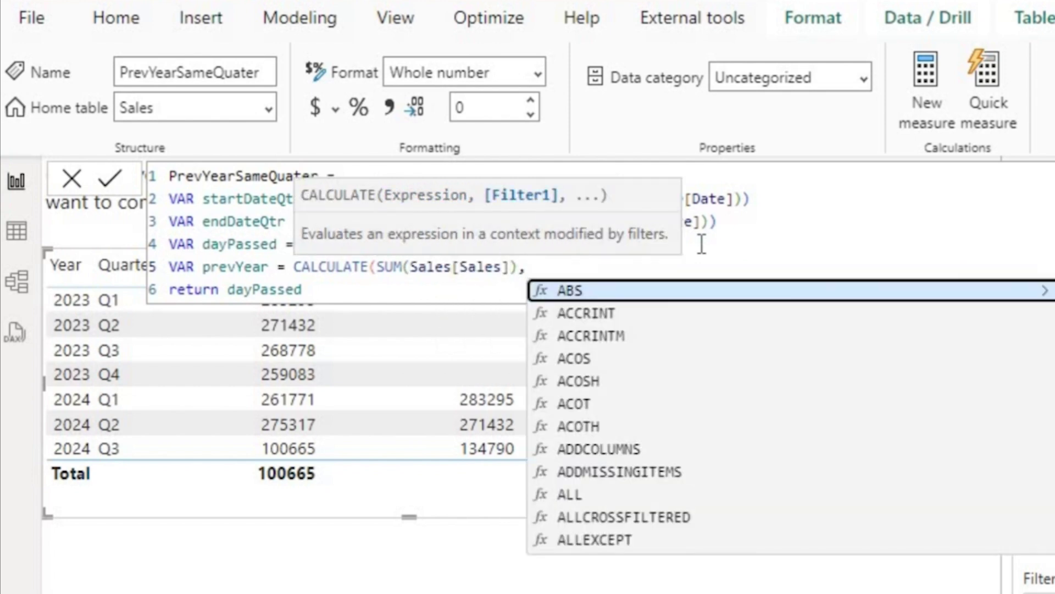
{"action": "key", "text": "shift+Return"}
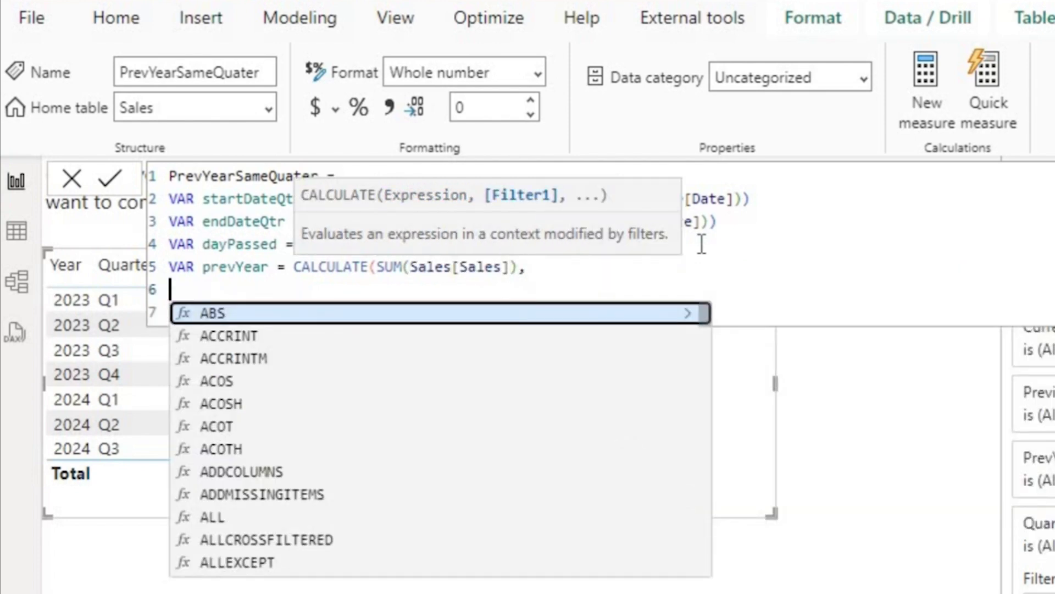
{"action": "key", "text": "Tab"}
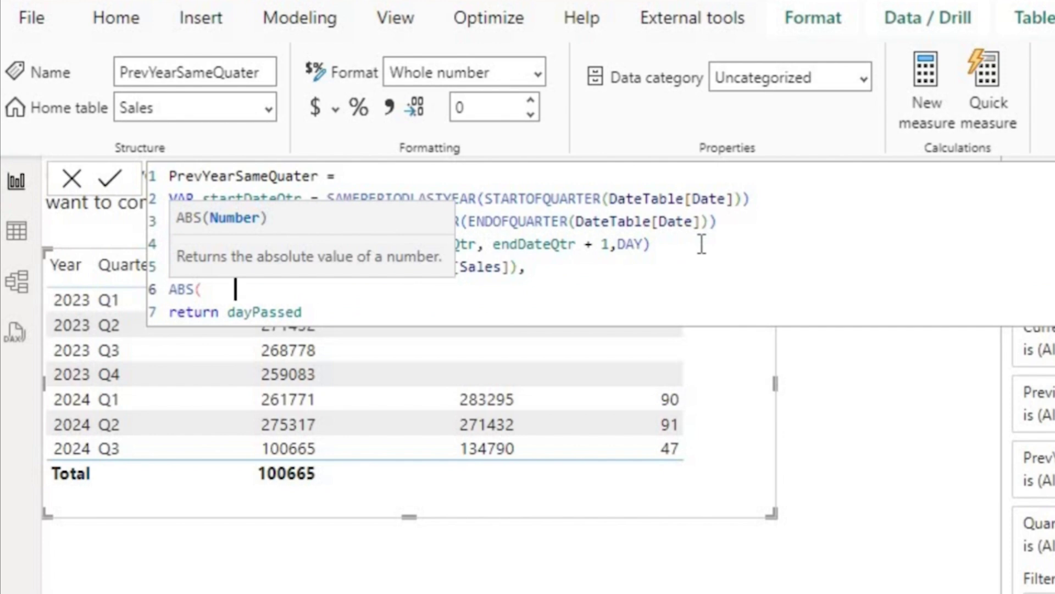
{"action": "key", "text": "BackSpace"}
{"action": "key", "text": "BackSpace"}
{"action": "key", "text": "BackSpace"}
{"action": "key", "text": "BackSpace"}
{"action": "key", "text": "BackSpace"}
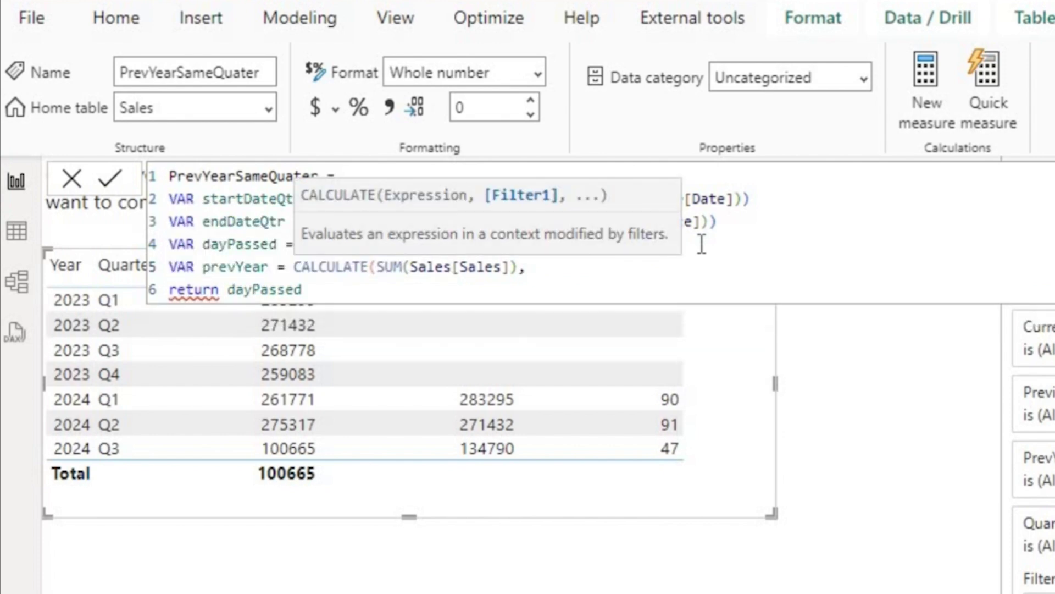
Add the DATESINPERIOD function as the filter argument of the prevYear CALCULATE.
{"action": "type", "text": "date"}
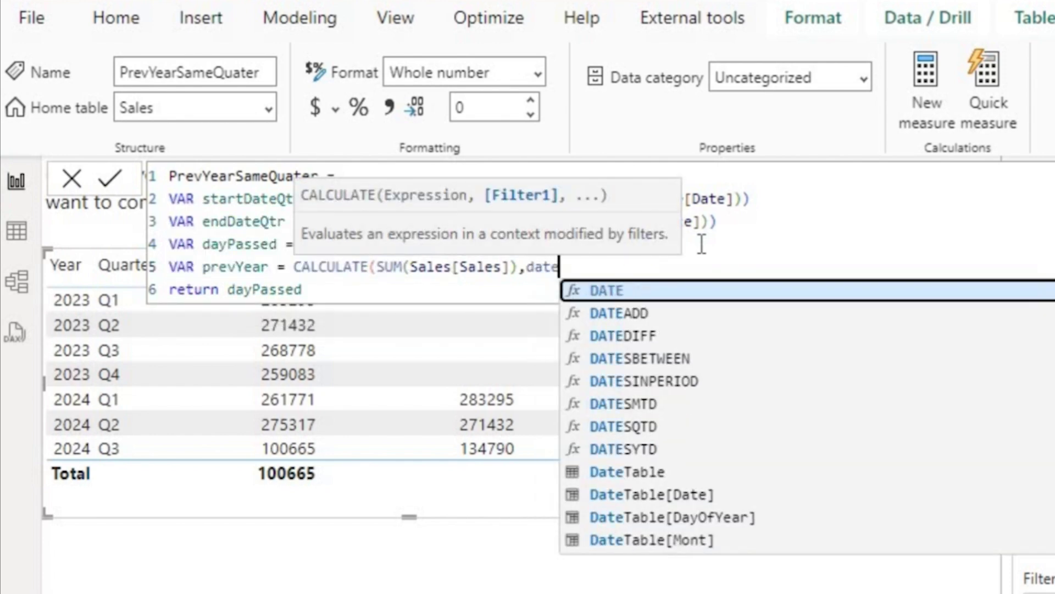
{"action": "key", "text": "Down"}
{"action": "key", "text": "Down"}
{"action": "key", "text": "Down"}
{"action": "key", "text": "Down"}
{"action": "key", "text": "Tab"}
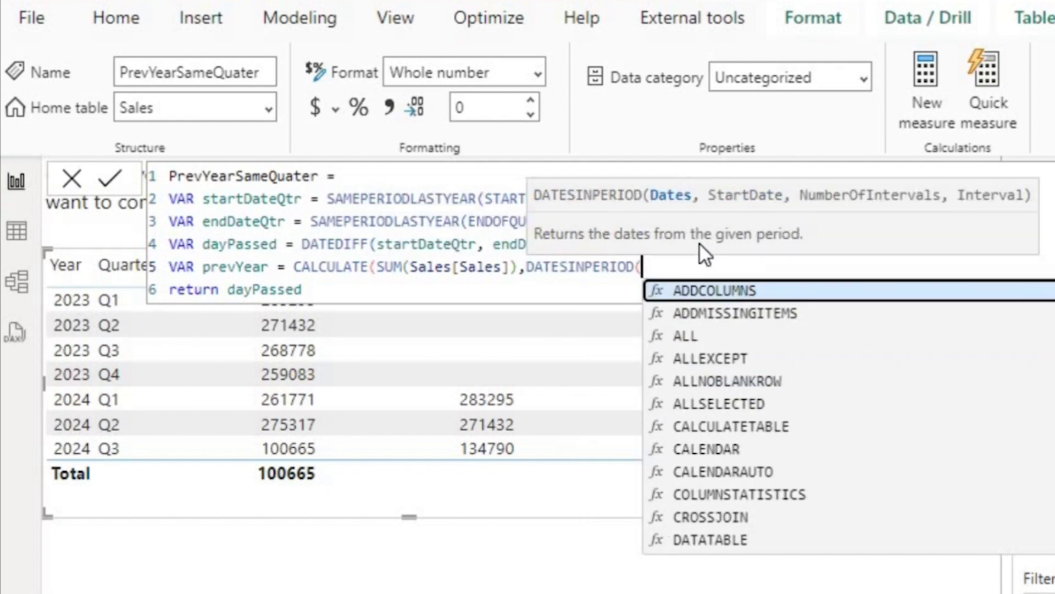
Set the DATESINPERIOD dates to DateTable[Date] and its start date to startDateQtr.
{"action": "type", "text": "date"}
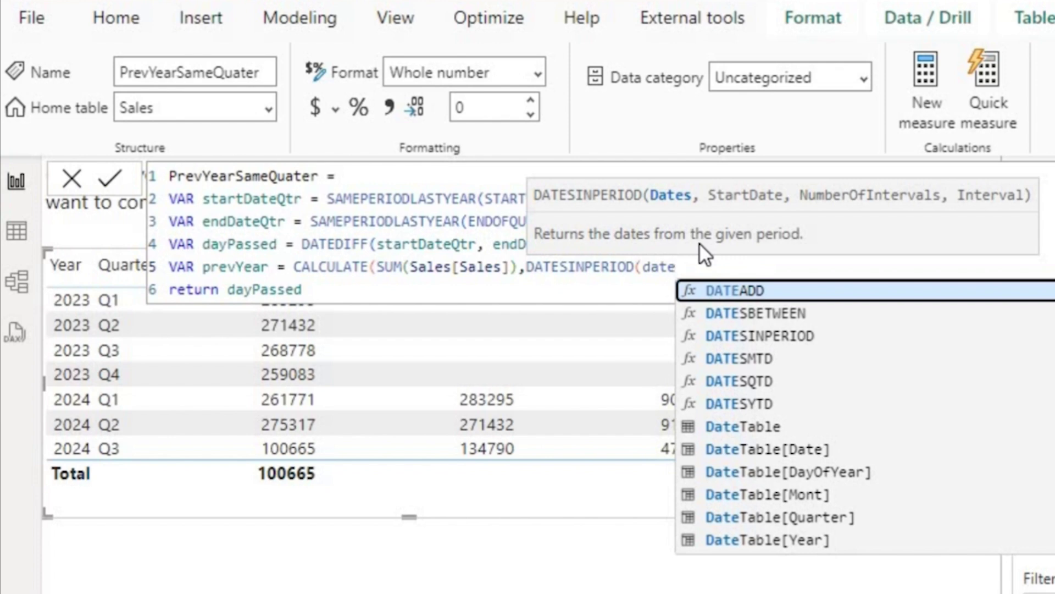
{"action": "key", "text": "Down"}
{"action": "key", "text": "Down"}
{"action": "key", "text": "Down"}
{"action": "key", "text": "Down"}
{"action": "key", "text": "Down"}
{"action": "key", "text": "Down"}
{"action": "key", "text": "Down"}
{"action": "key", "text": "Tab"}
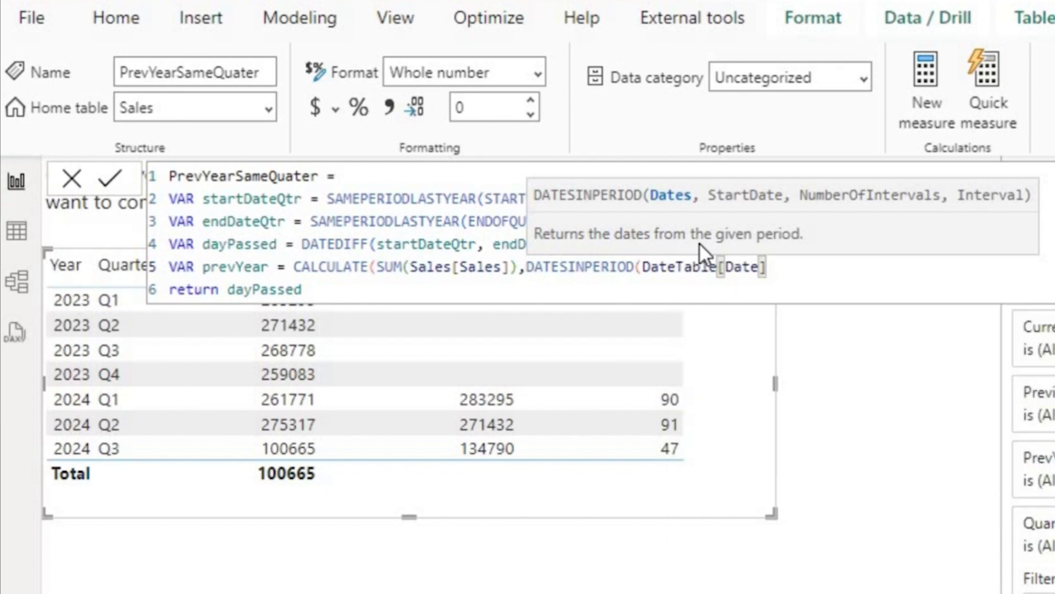
{"action": "type", "text": ", "}
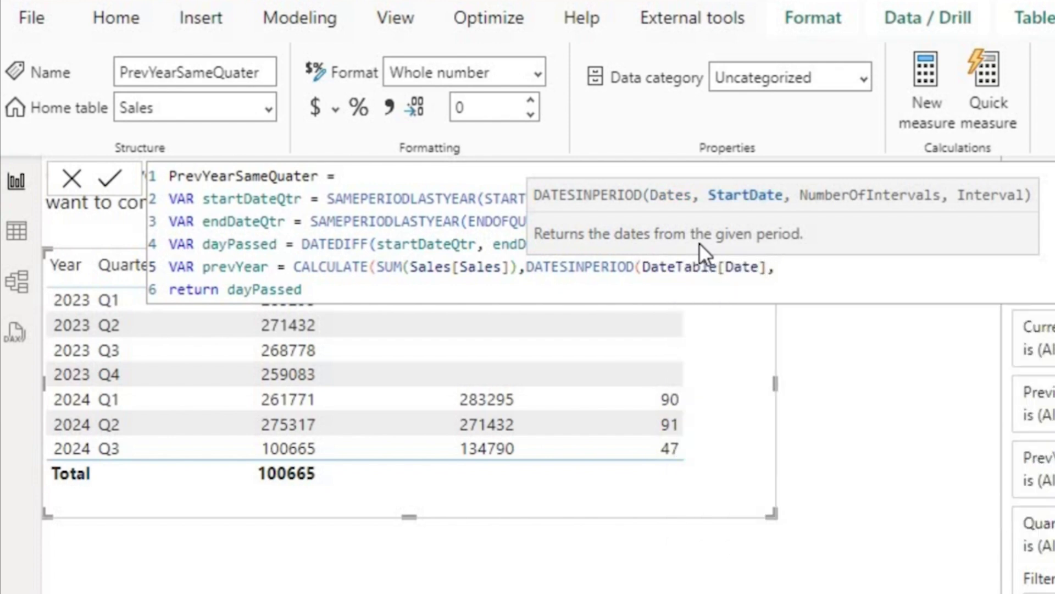
{"action": "type", "text": "star"}
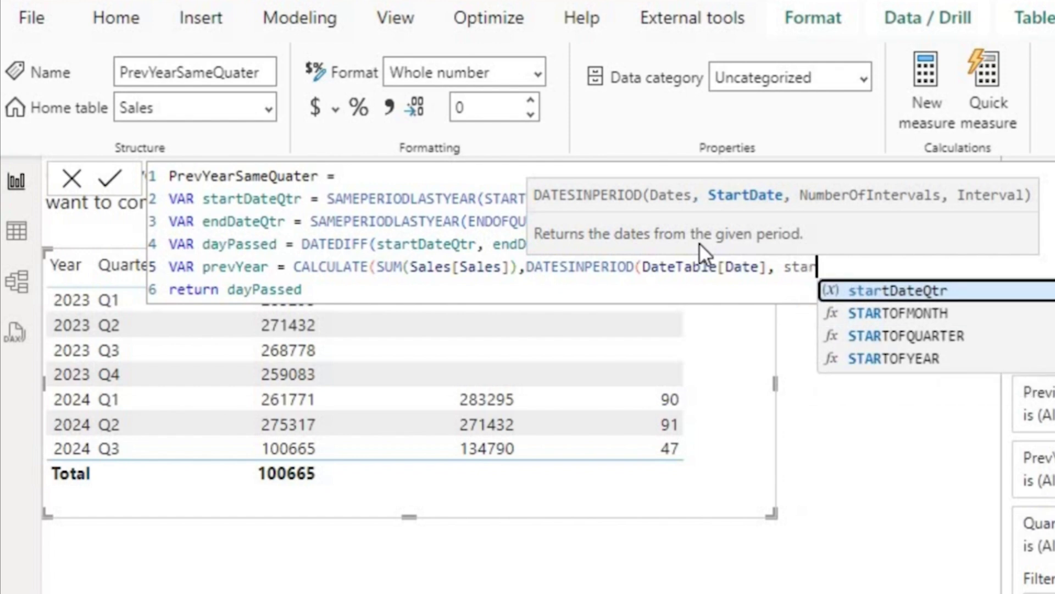
{"action": "key", "text": "Tab"}
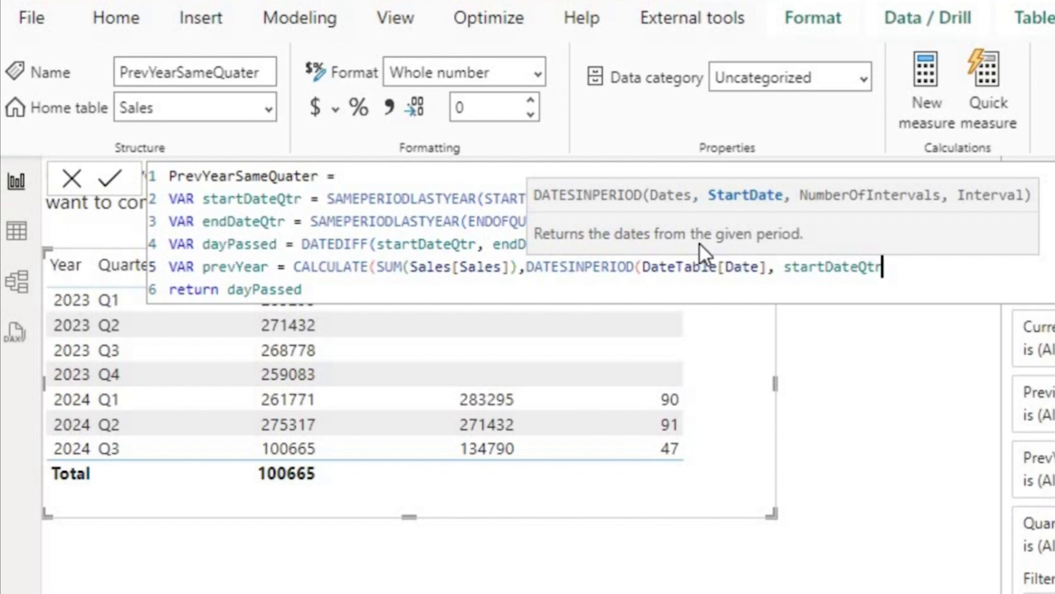
Supply dayPassed as the number of intervals in DATESINPERIOD.
{"action": "type", "text": ", dat"}
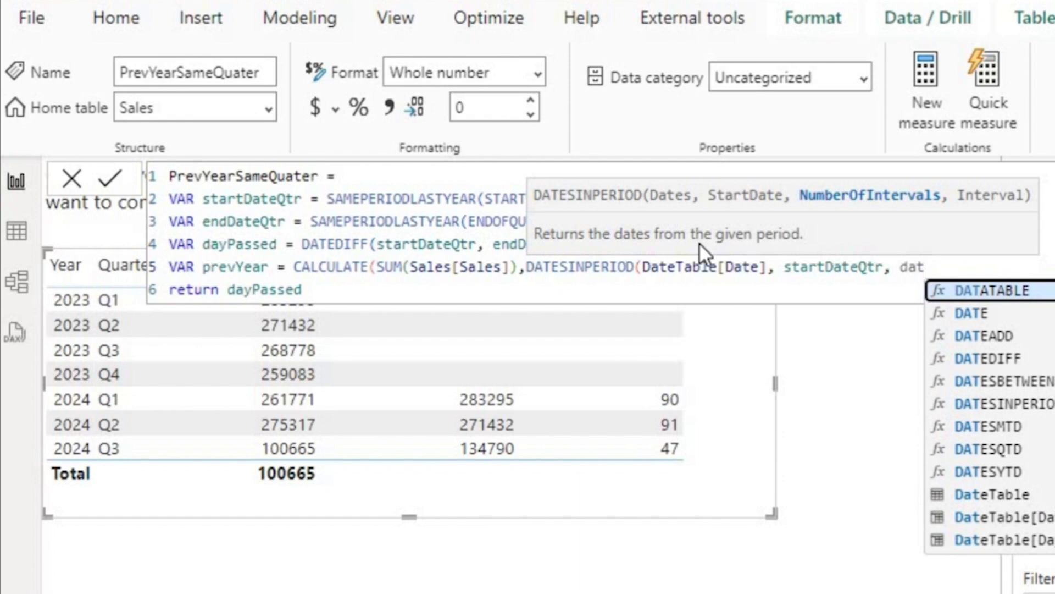
{"action": "key", "text": "Down"}
{"action": "key", "text": "Down"}
{"action": "key", "text": "Down"}
{"action": "key", "text": "Down"}
{"action": "key", "text": "Up"}
{"action": "key", "text": "Up"}
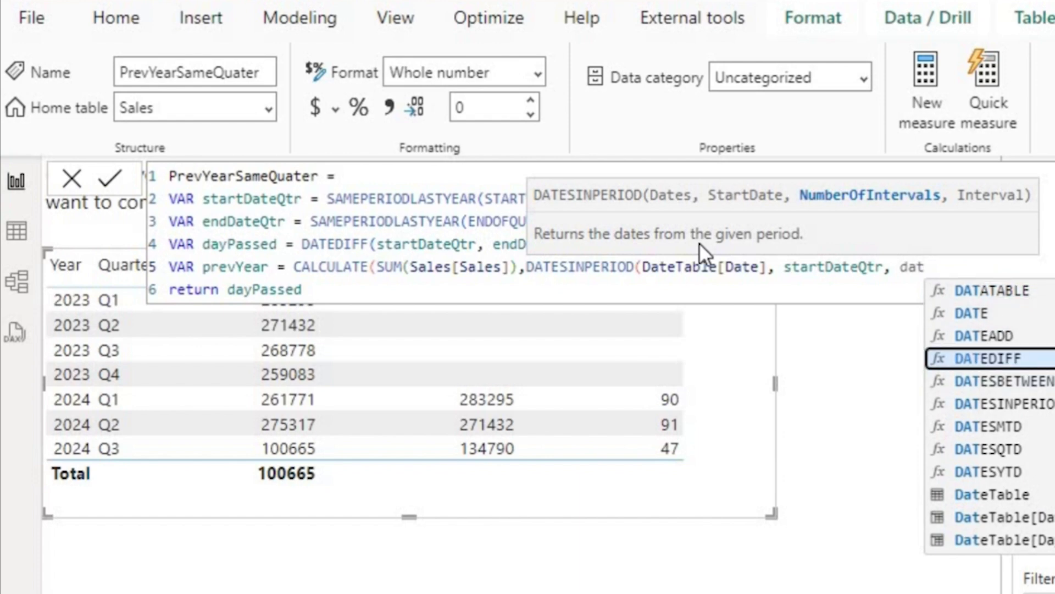
{"action": "key", "text": "Down"}
{"action": "key", "text": "Down"}
{"action": "key", "text": "Down"}
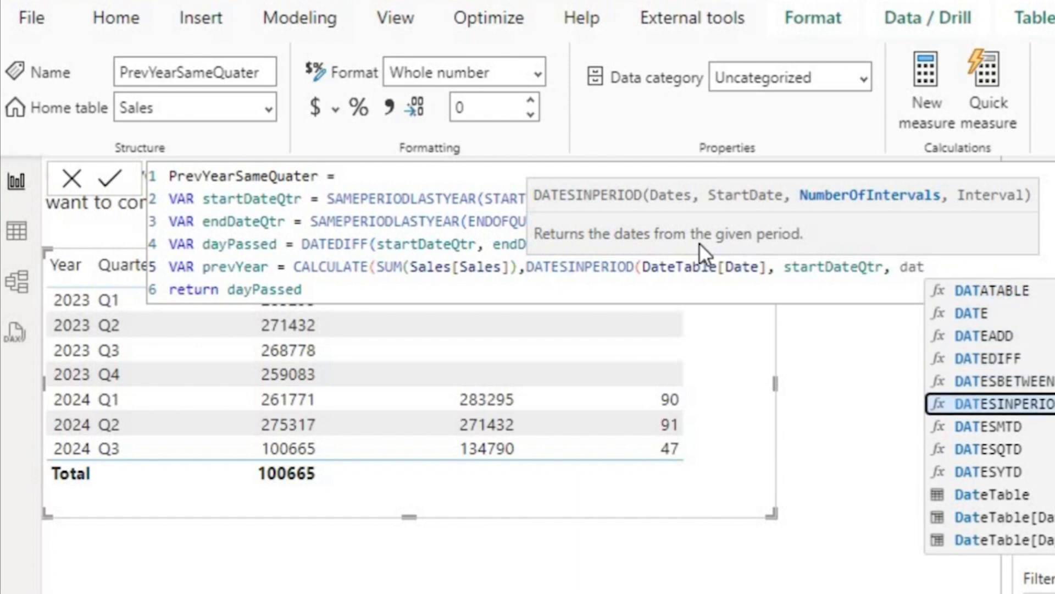
{"action": "key", "text": "BackSpace"}
{"action": "type", "text": "ys"}
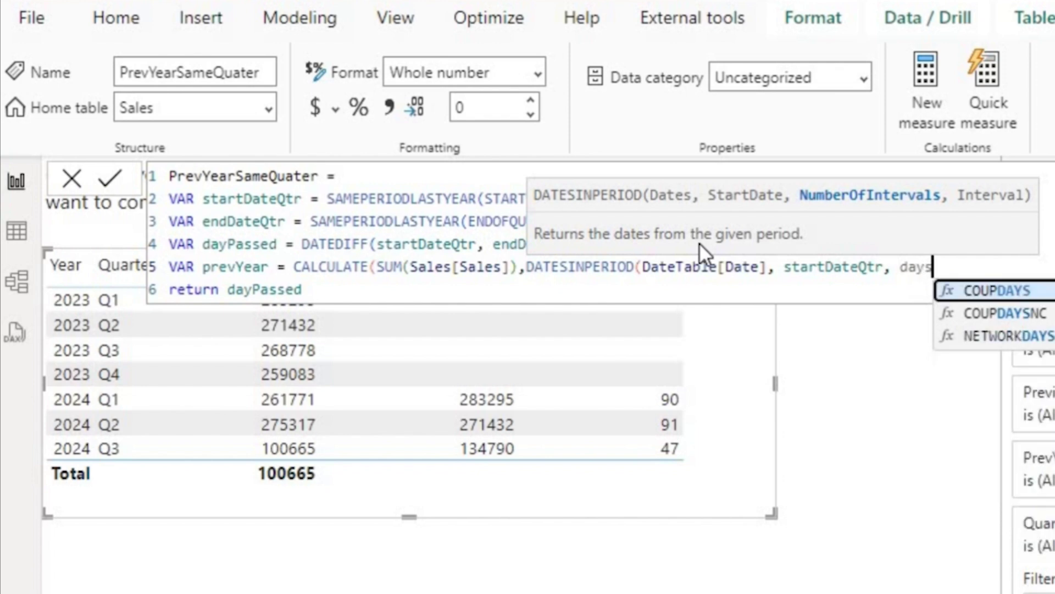
{"action": "key", "text": "BackSpace"}
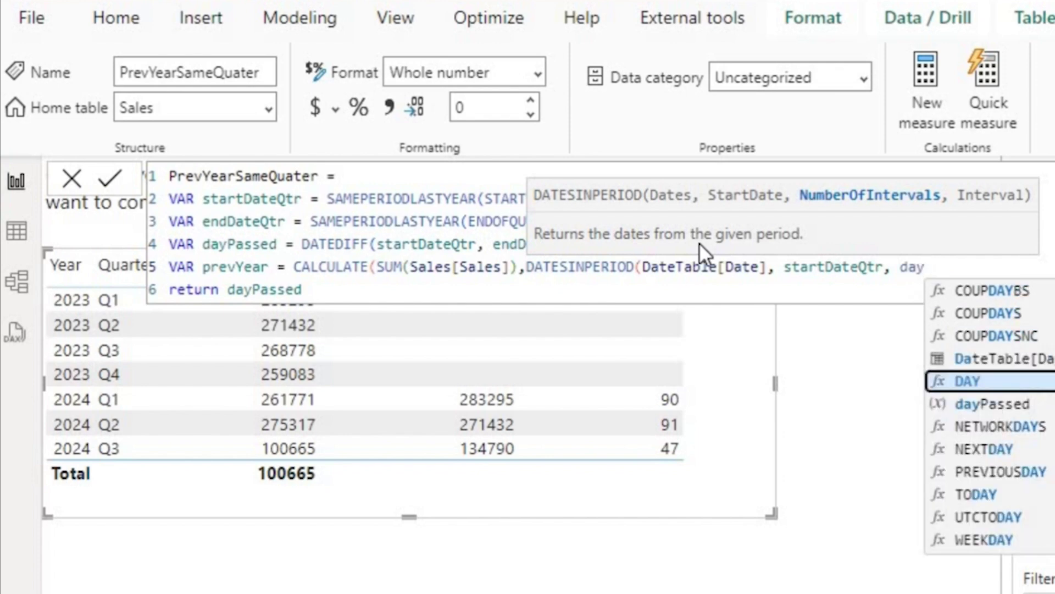
{"action": "key", "text": "Down"}
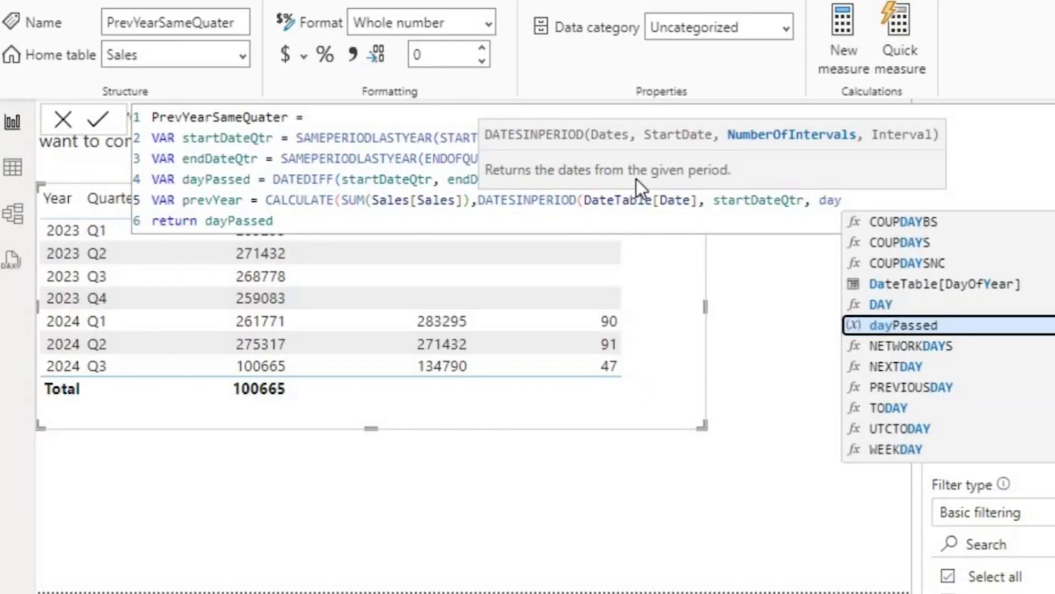
{"action": "key", "text": "Tab"}
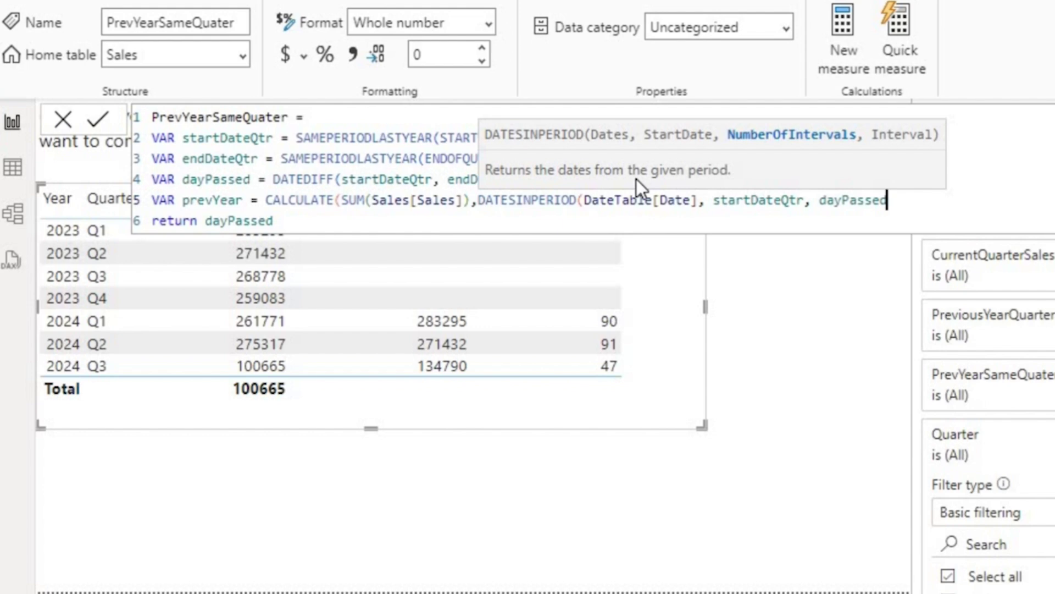
Set the DATESINPERIOD interval to day and close both the DATESINPERIOD and CALCULATE functions.
{"action": "left_click", "coordinate": [819, 200]}
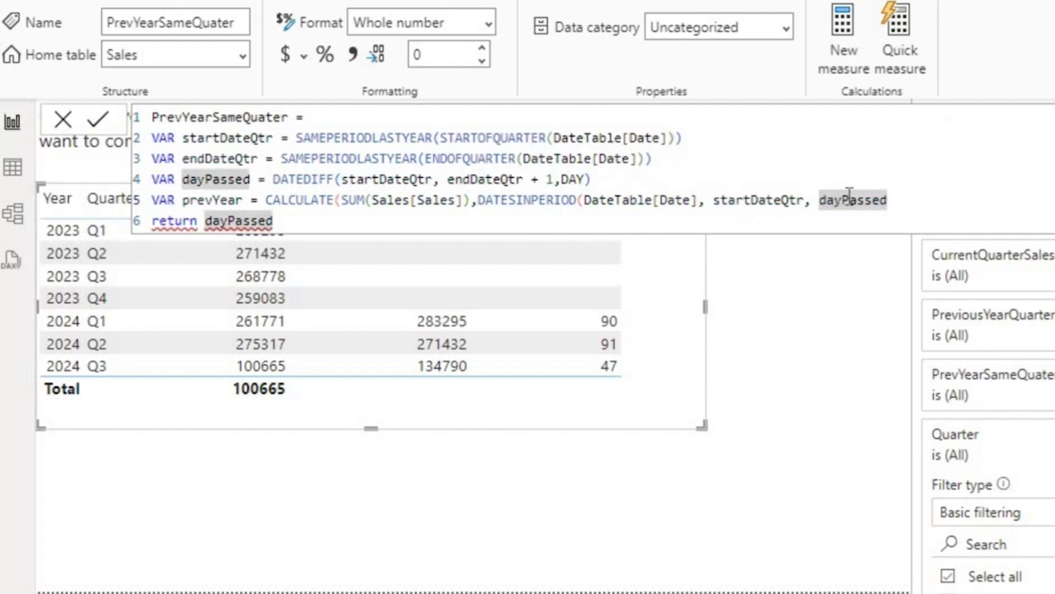
{"action": "left_click", "coordinate": [894, 199]}
{"action": "type", "text": ", da"}
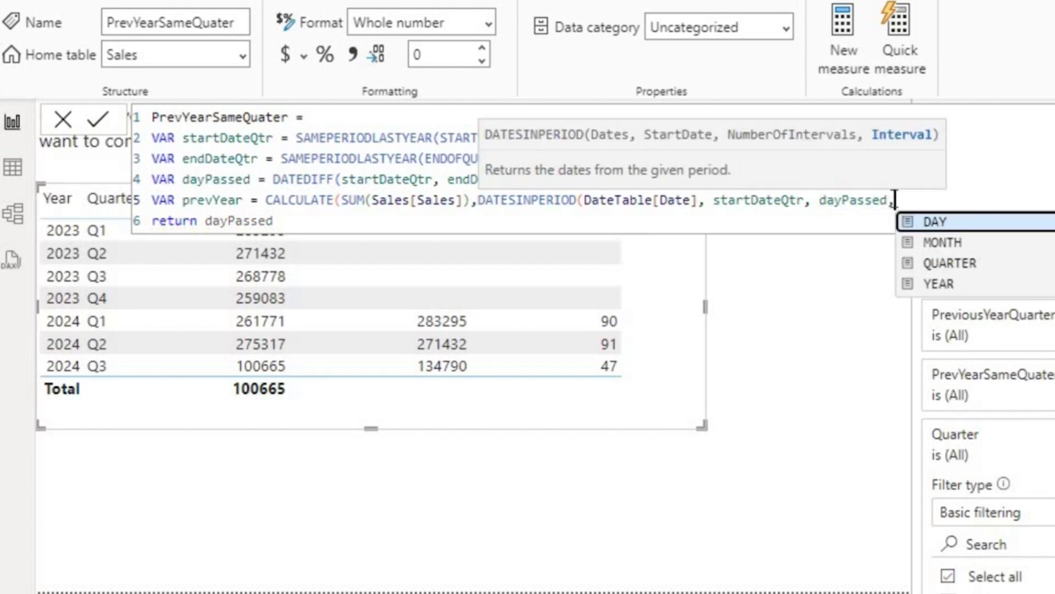
{"action": "key", "text": "Tab"}
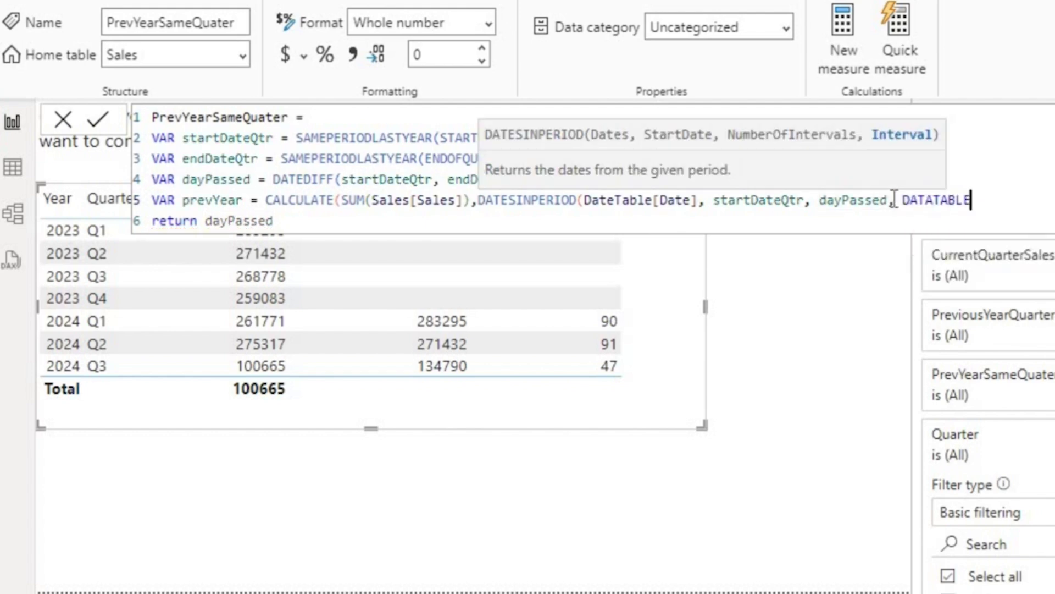
{"action": "key", "text": "BackSpace"}
{"action": "key", "text": "BackSpace"}
{"action": "key", "text": "BackSpace"}
{"action": "key", "text": "BackSpace"}
{"action": "key", "text": "BackSpace"}
{"action": "key", "text": "BackSpace"}
{"action": "key", "text": "BackSpace"}
{"action": "key", "text": "BackSpace"}
{"action": "key", "text": "BackSpace"}
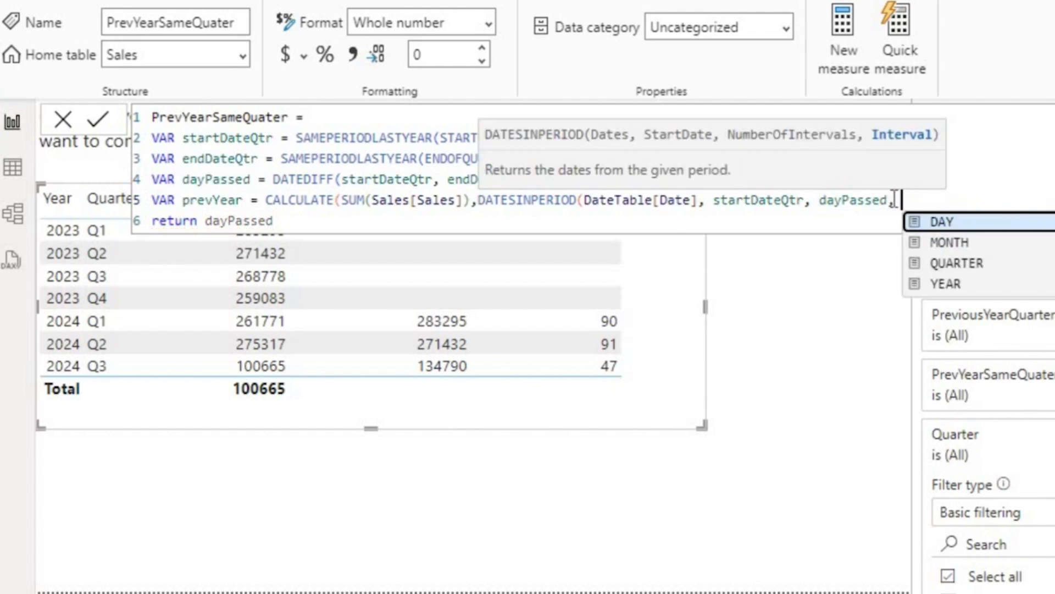
{"action": "type", "text": "dat"}
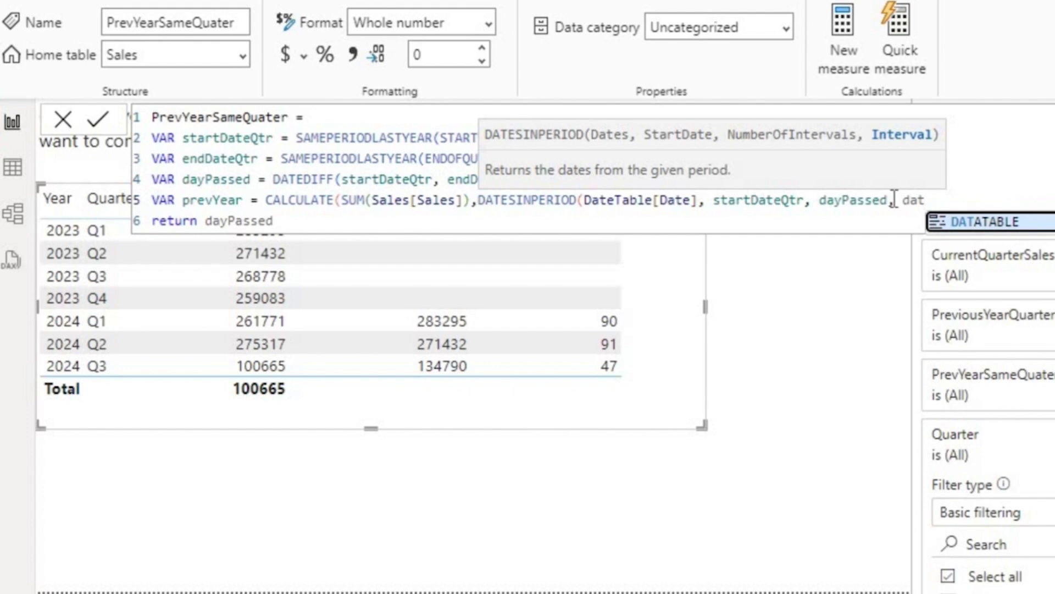
{"action": "key", "text": "BackSpace"}
{"action": "type", "text": "y"}
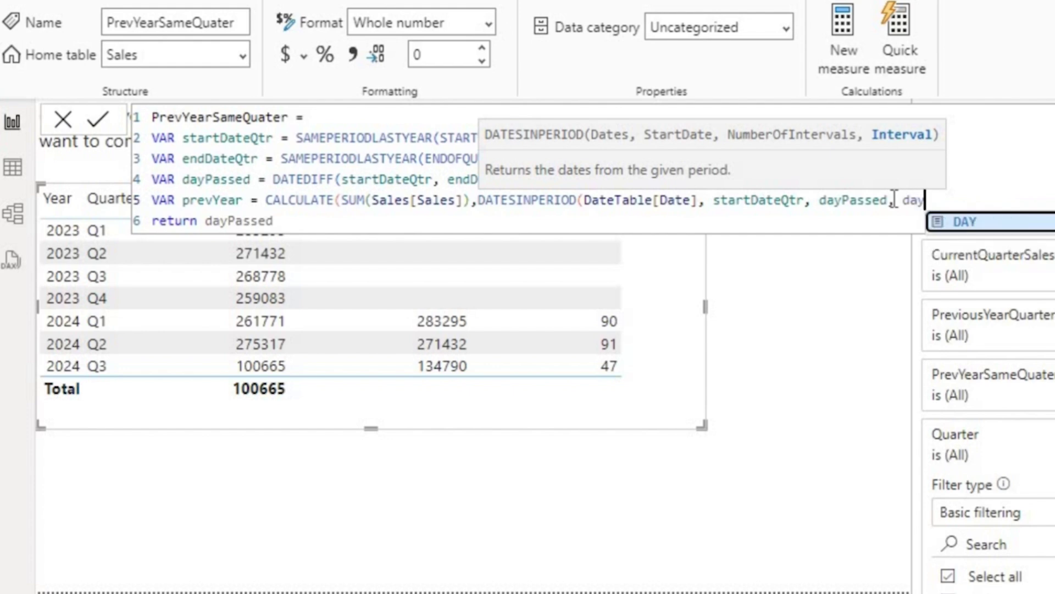
{"action": "type", "text": "))"}
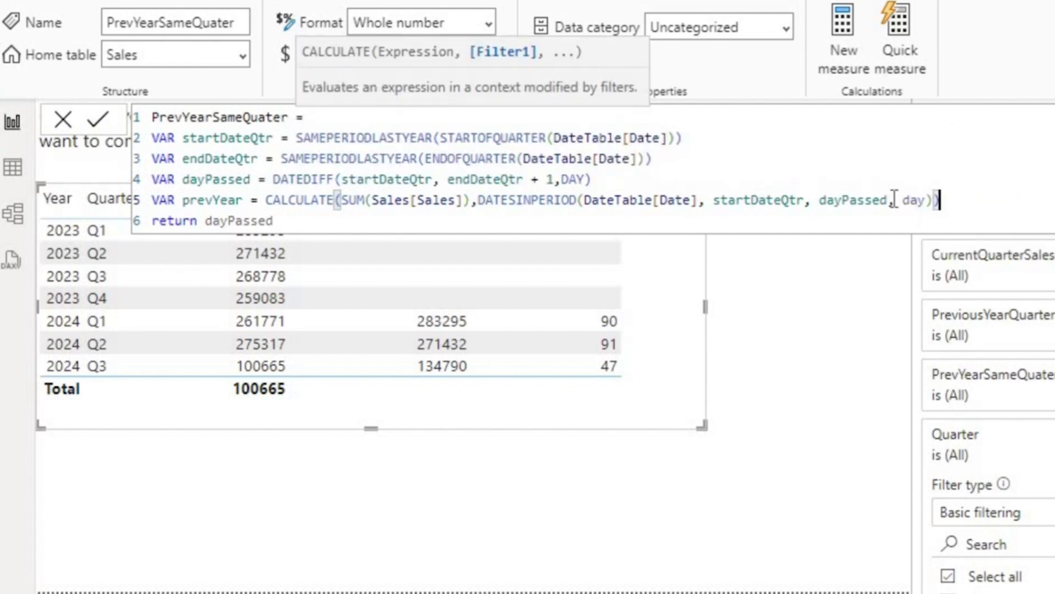
Change the measure's return expression from dayPassed to prevYear and commit the formula.
{"action": "double_click", "coordinate": [229, 201]}
{"action": "key", "text": "ctrl+c"}
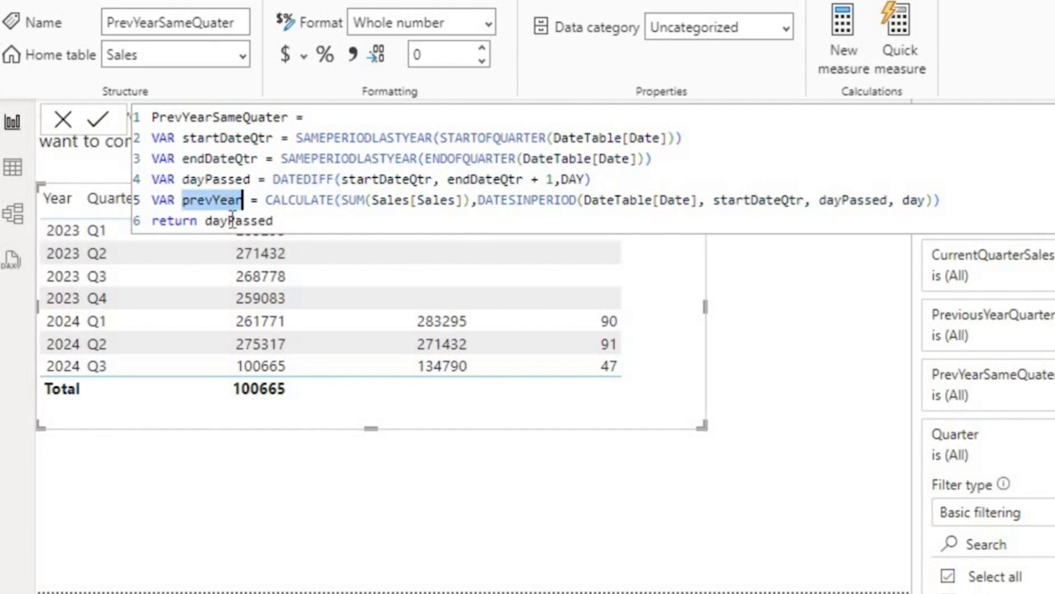
{"action": "double_click", "coordinate": [229, 221]}
{"action": "key", "text": "ctrl+v"}
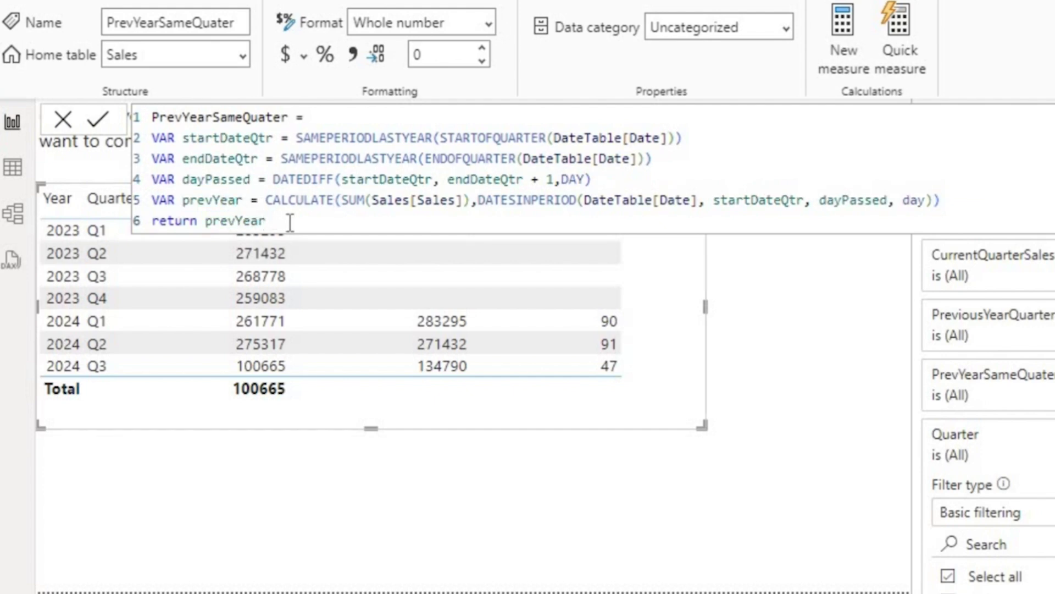
{"action": "left_click", "coordinate": [98, 120]}
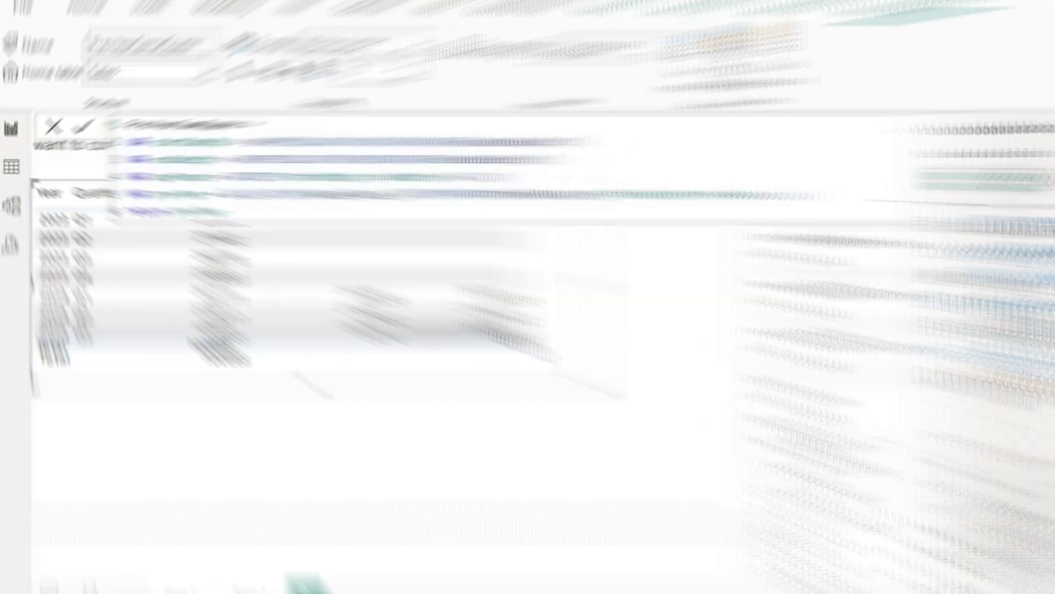
{"action": "left_click", "coordinate": [558, 482]}
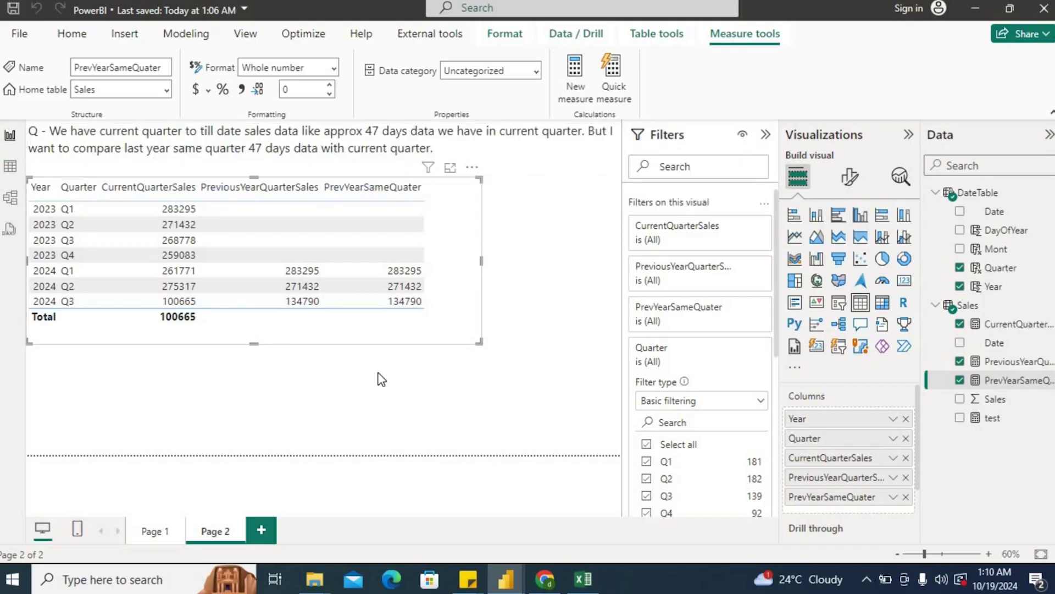